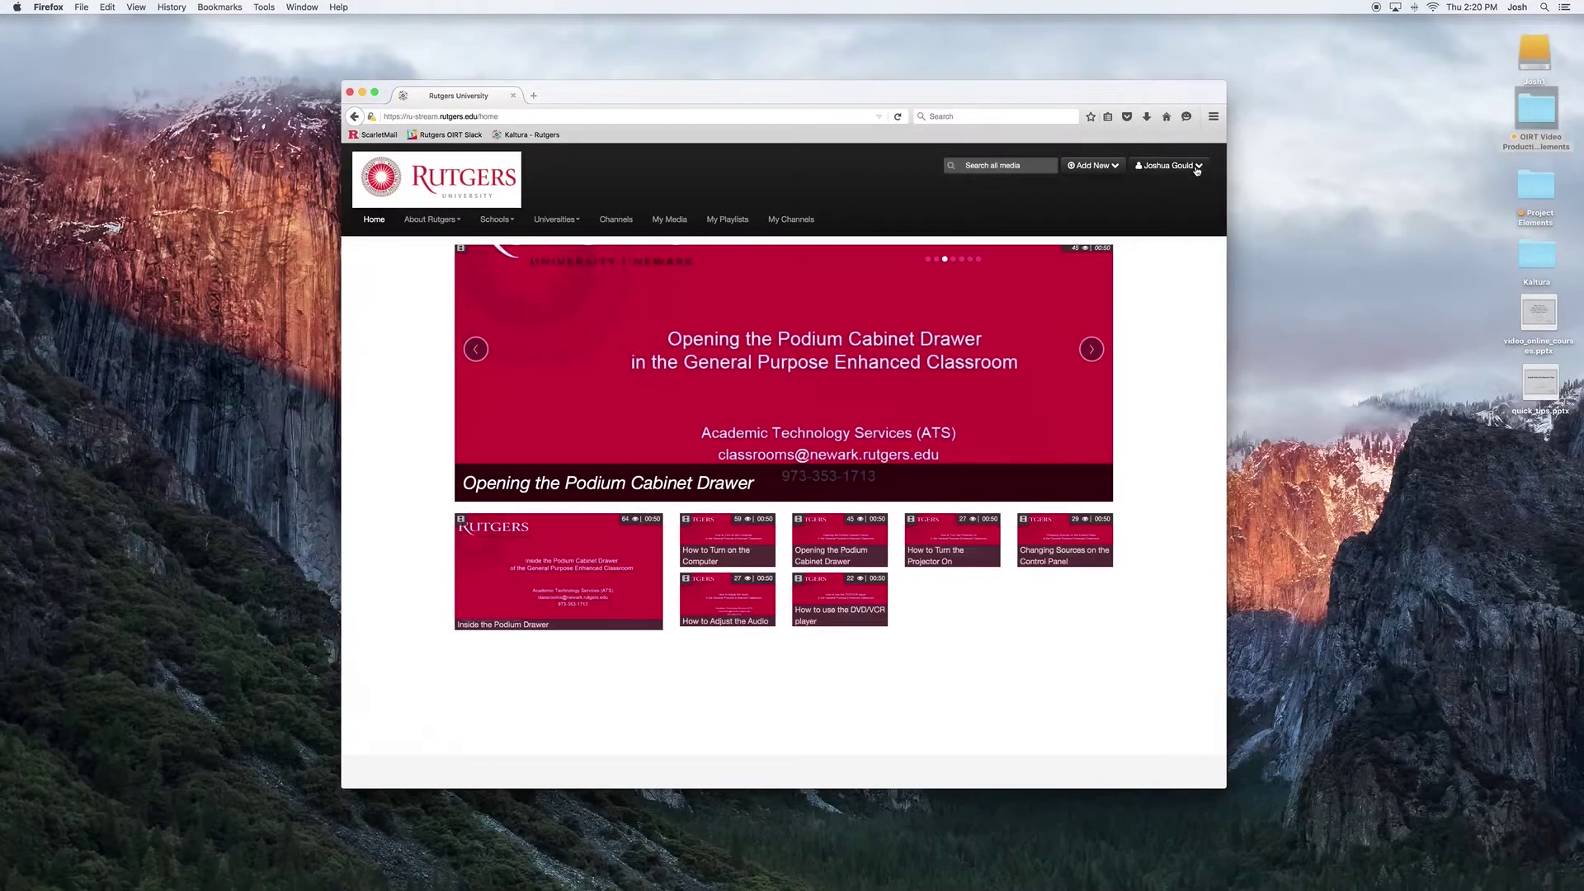
# - Open the Add New dropdown in the MediaSpace header to list upload and recording options
pyautogui.click(1115, 168)
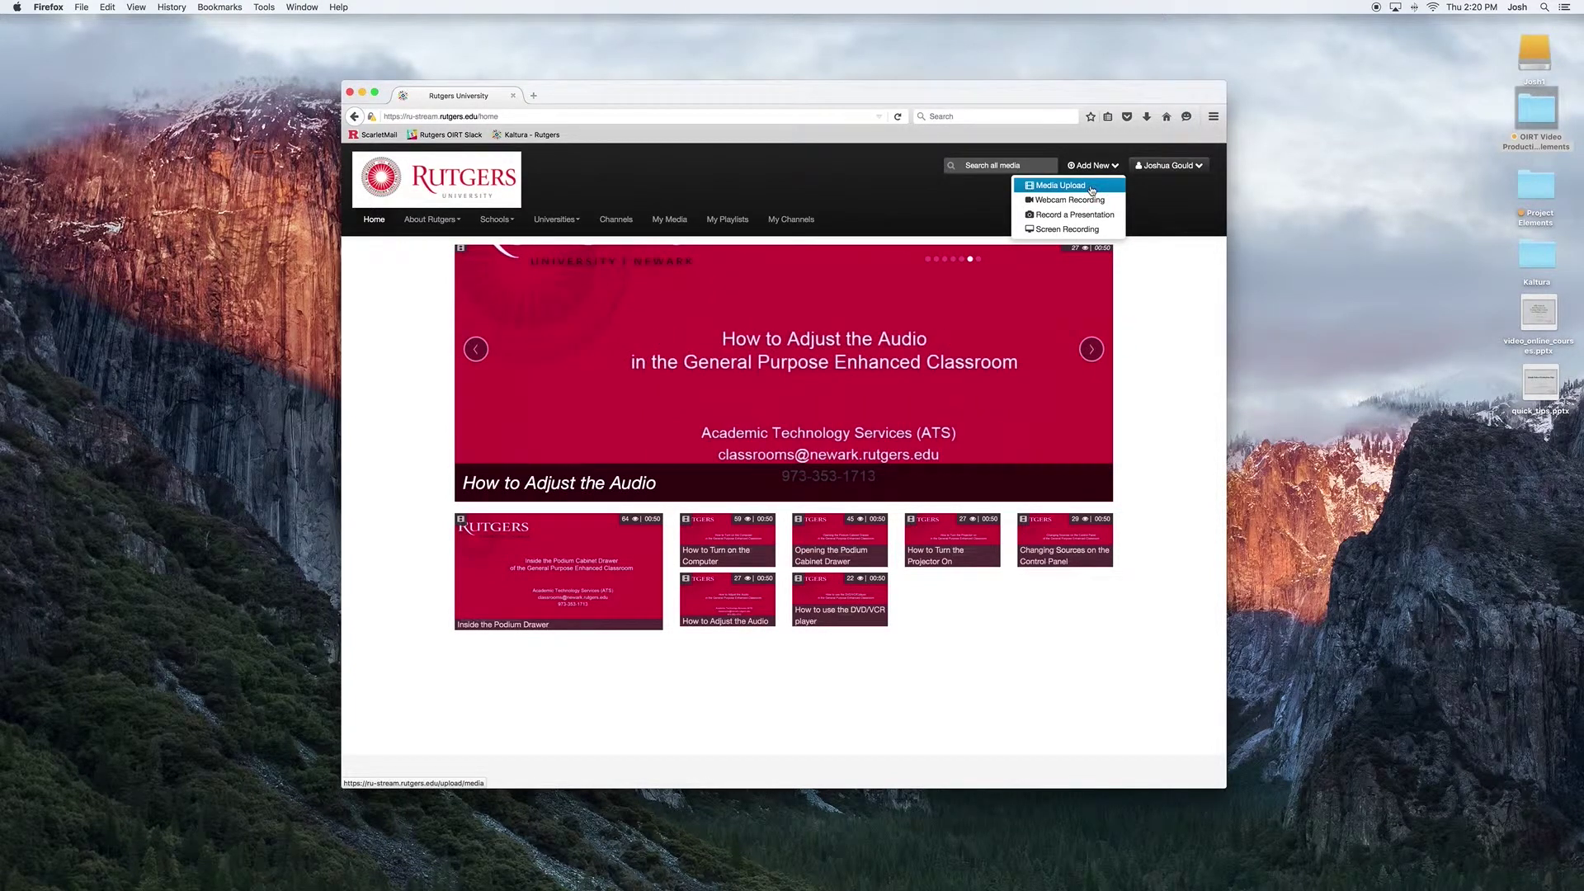
# - Upload simple credits2.mp4 from the Video Elements folder through Media Upload
pyautogui.click(1090, 190)
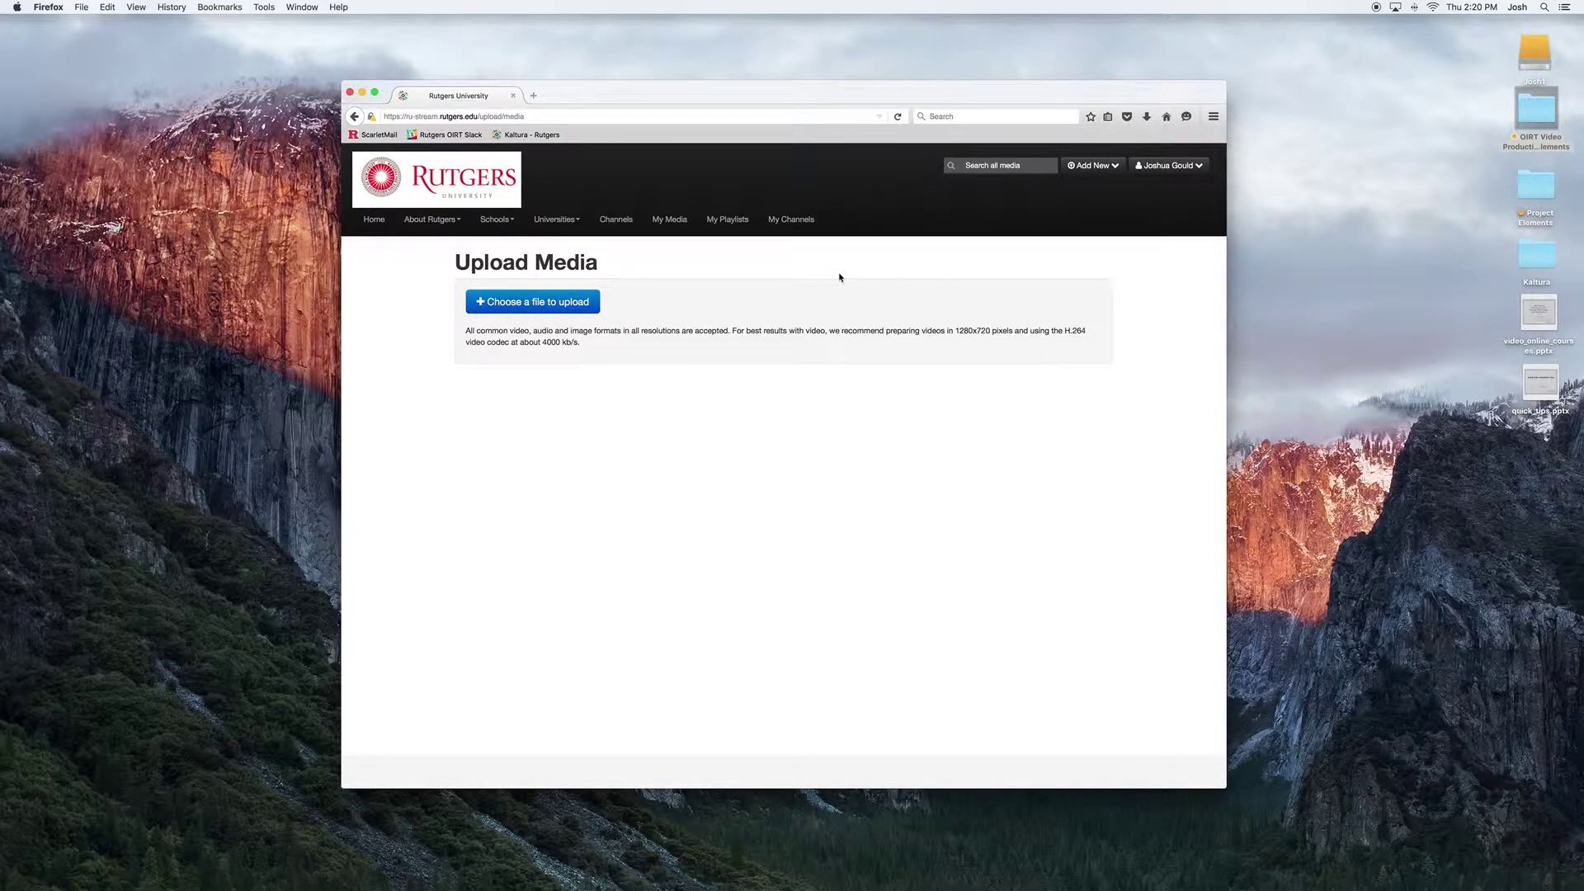
pyautogui.click(579, 302)
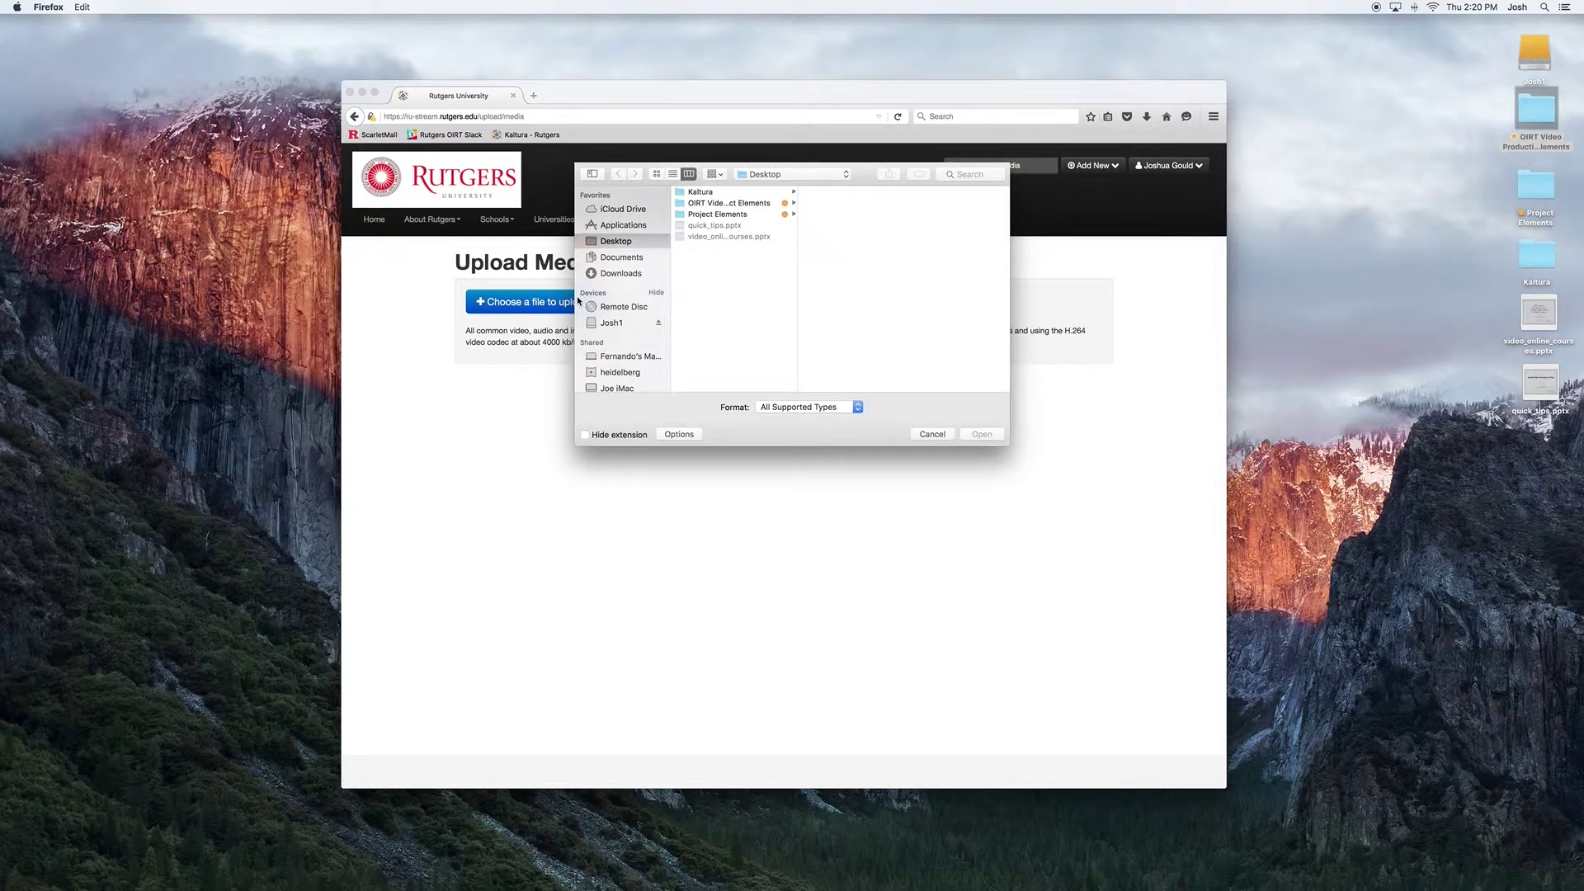
pyautogui.click(716, 204)
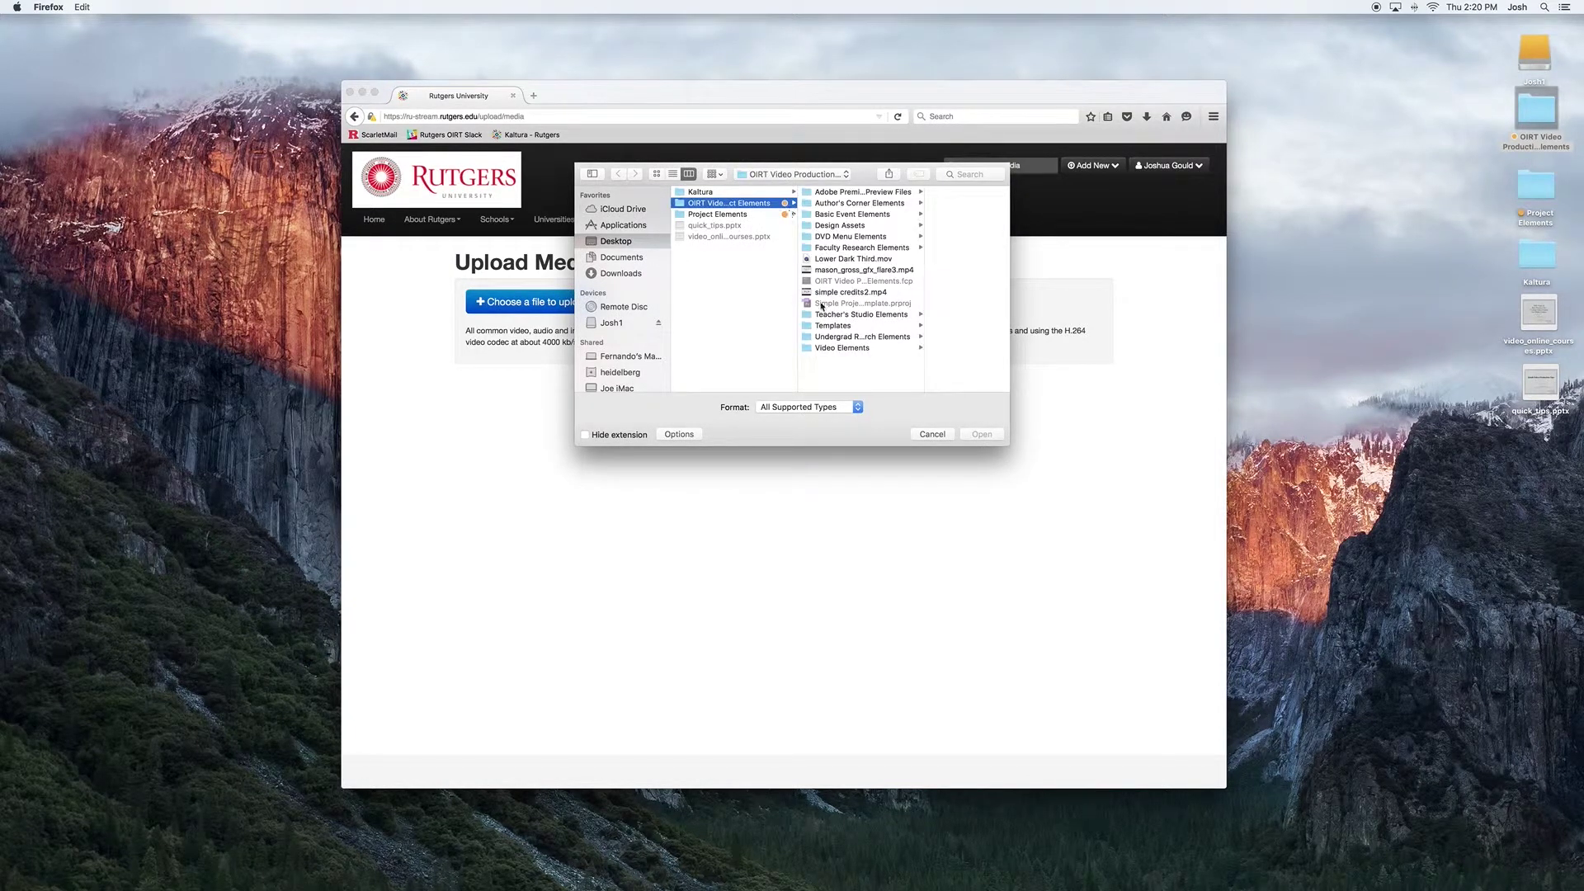
pyautogui.click(821, 348)
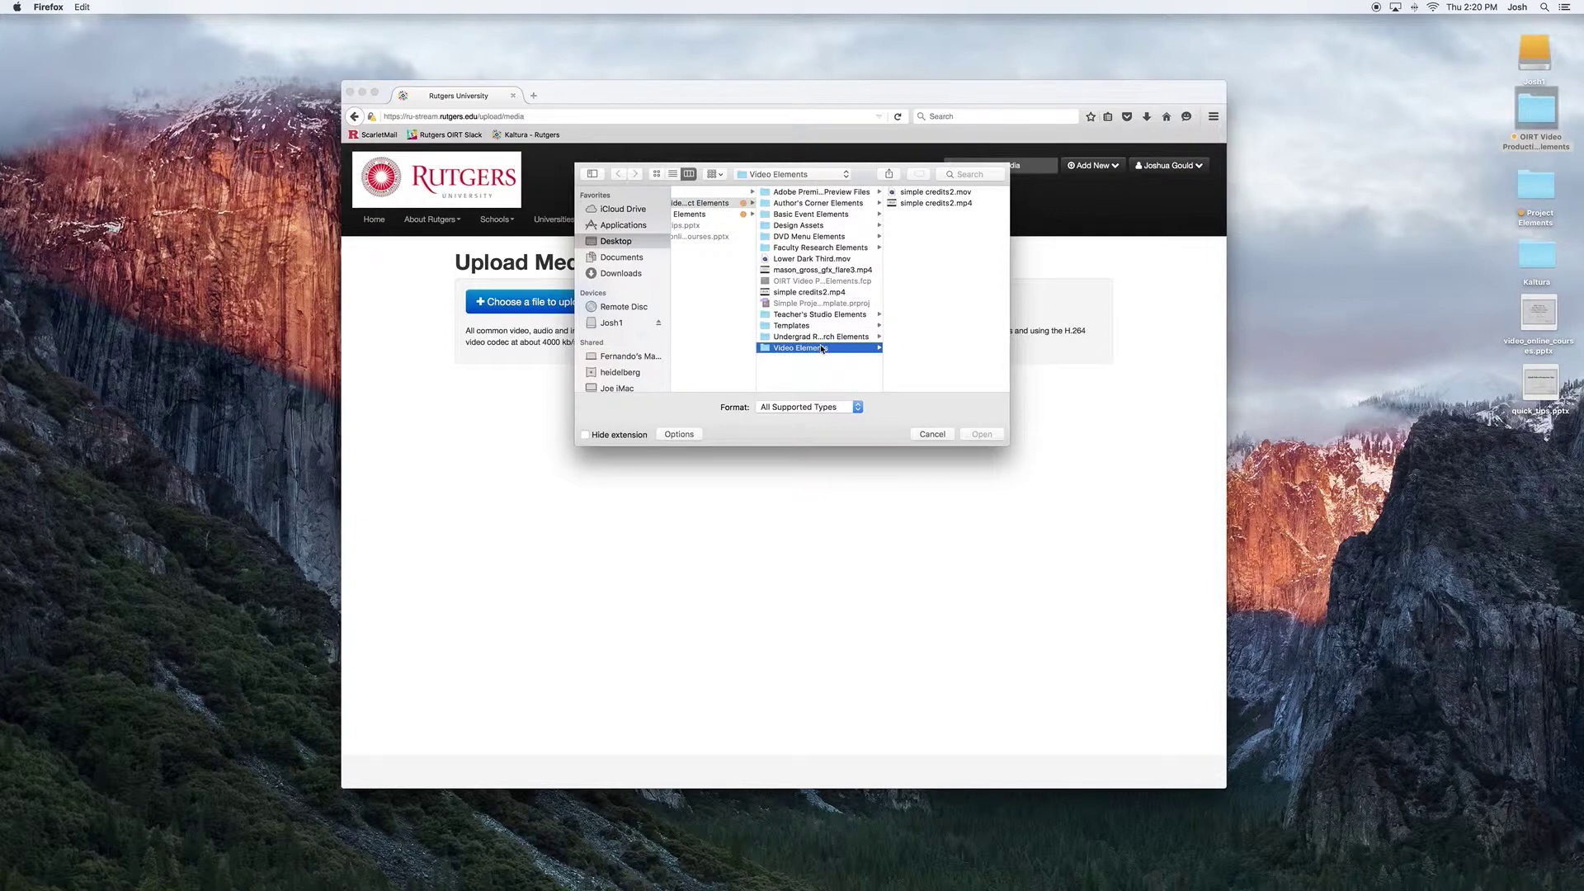
pyautogui.click(962, 204)
pyautogui.click(978, 434)
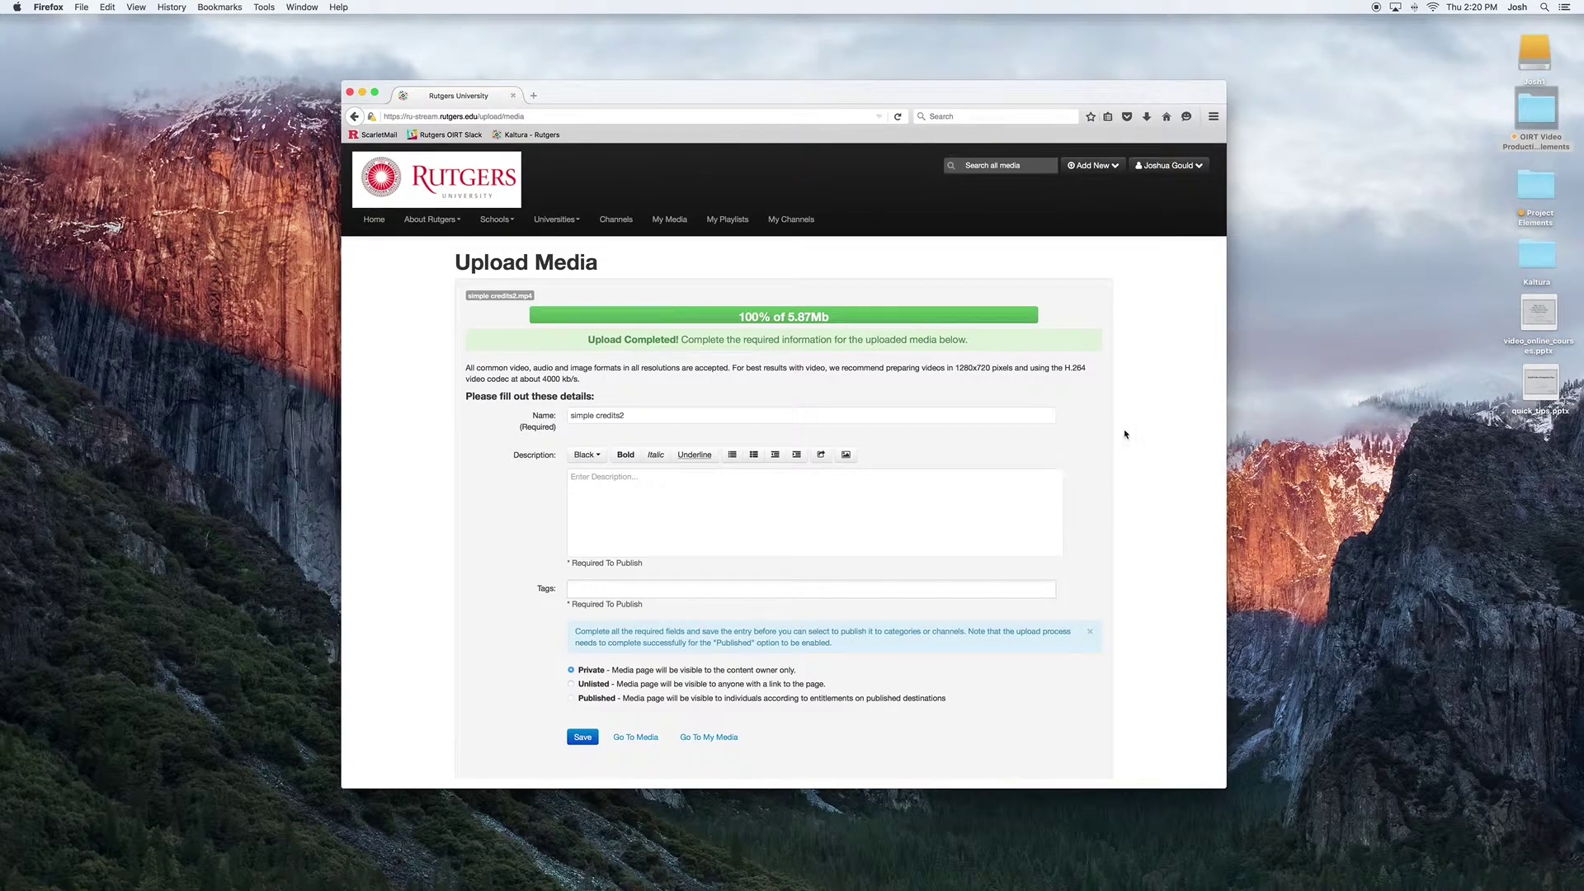
pyautogui.scroll(-3, 1124, 434)
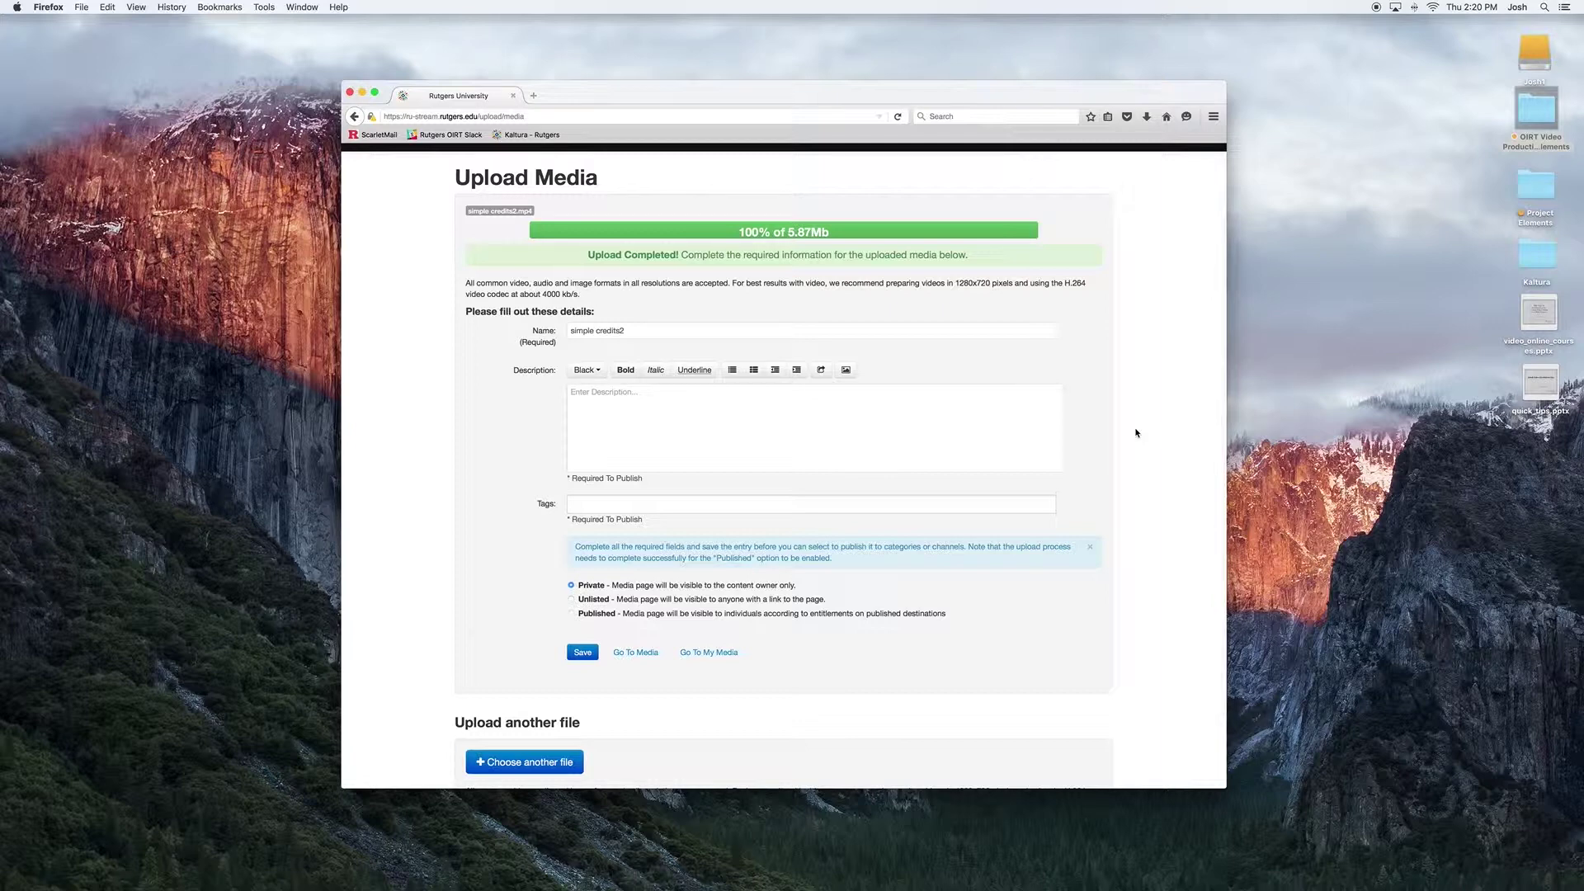
# - Rename the video 'OIRT Video Productions Simple Credits' and add an 'OIRT Video Productions Branding…' description
pyautogui.moveTo(656, 329); pyautogui.dragTo(530, 329)
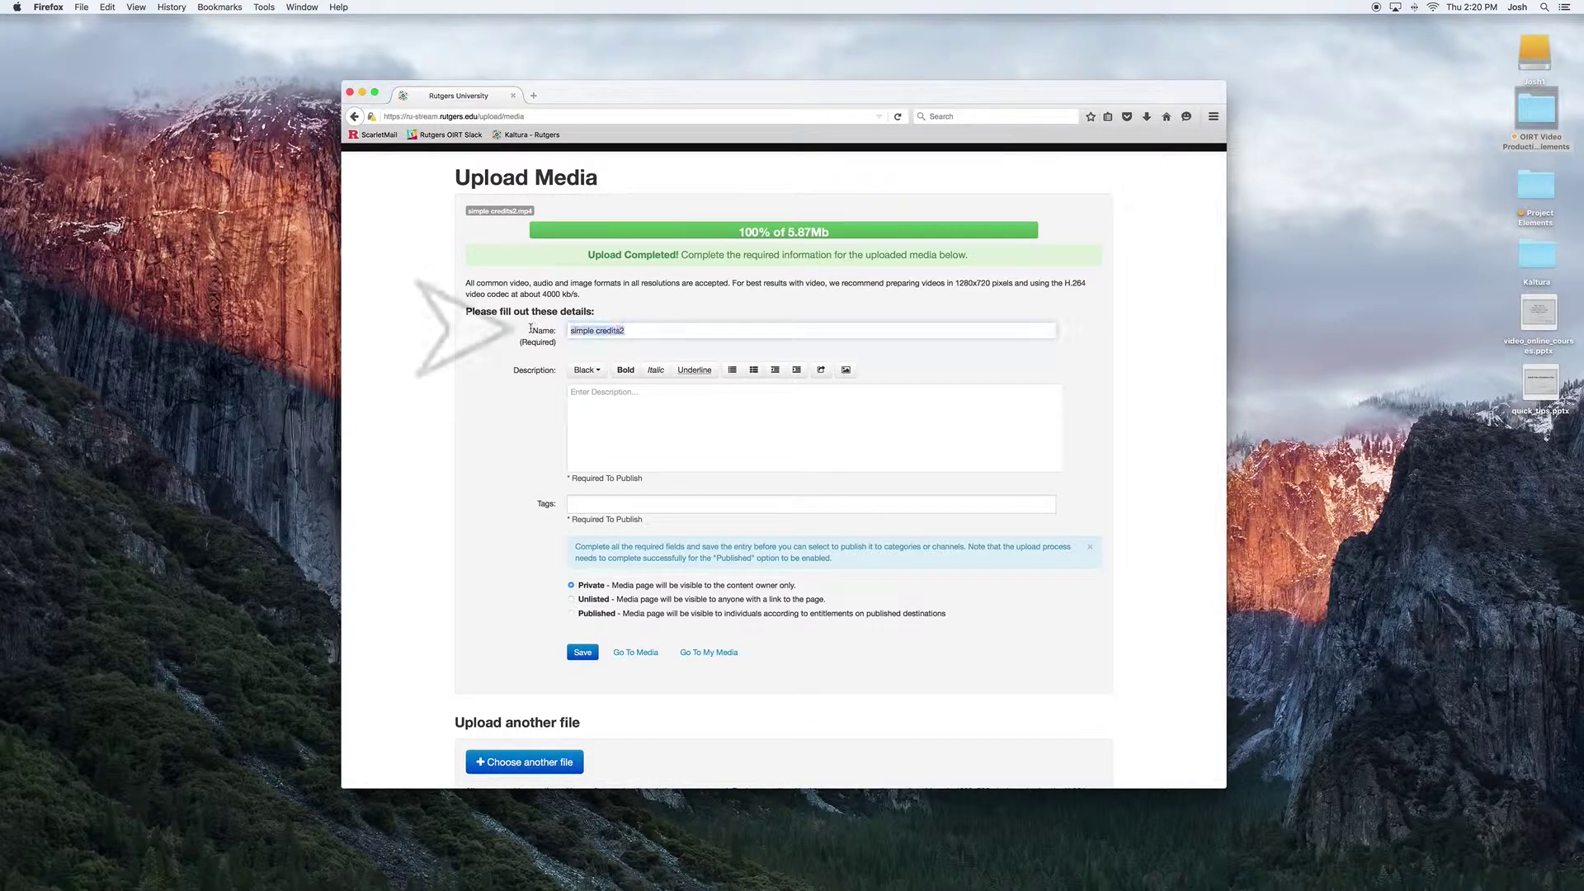
pyautogui.write('OIRT')
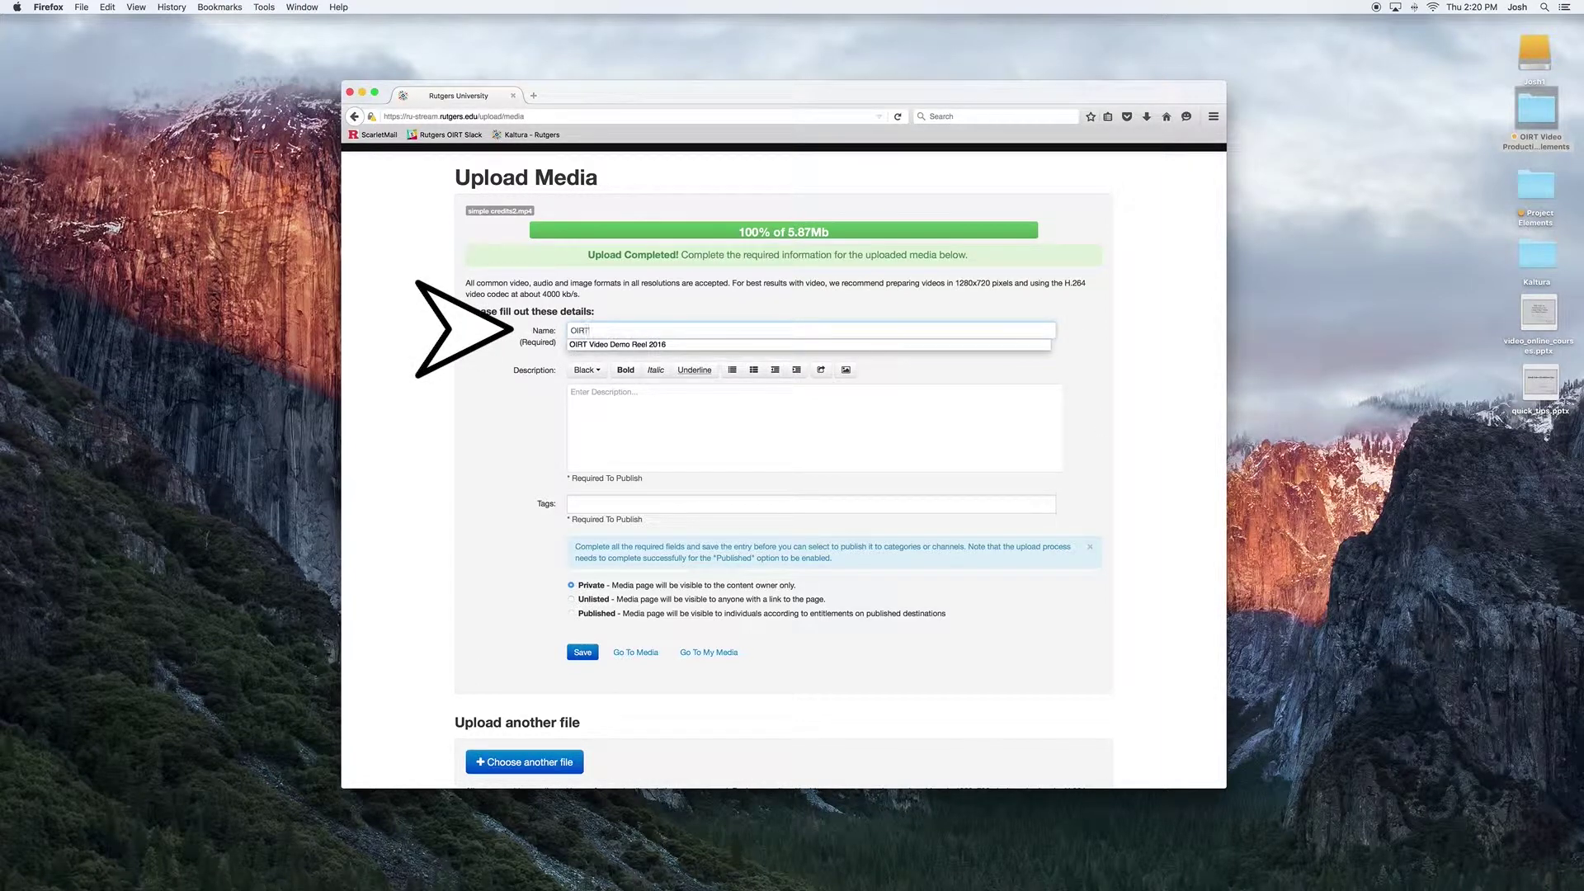
pyautogui.write(' Vide')
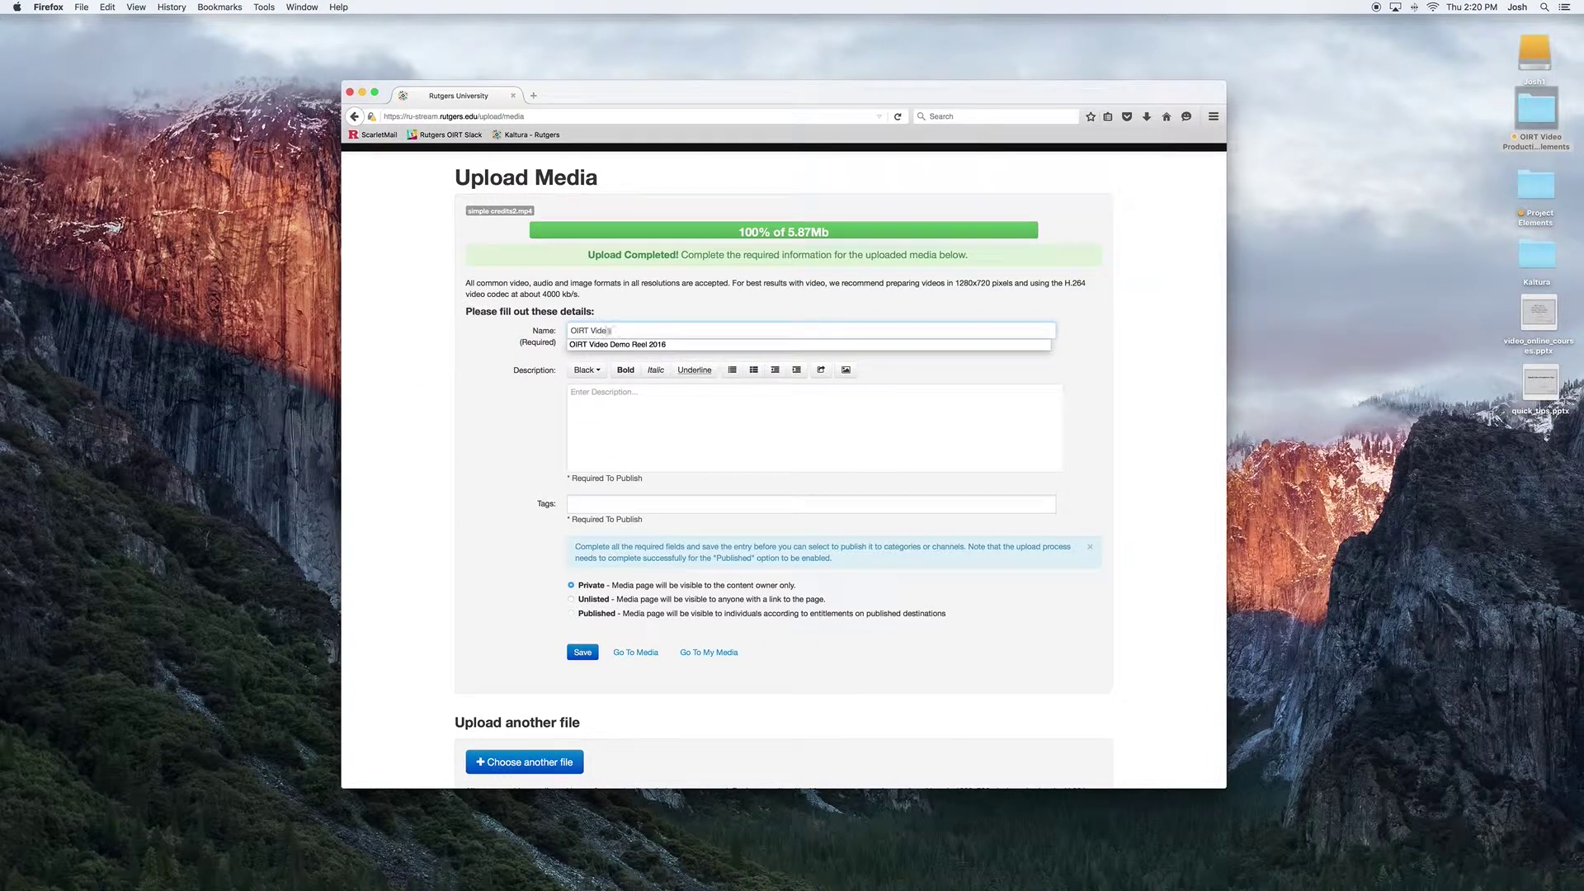
pyautogui.write('o Productions')
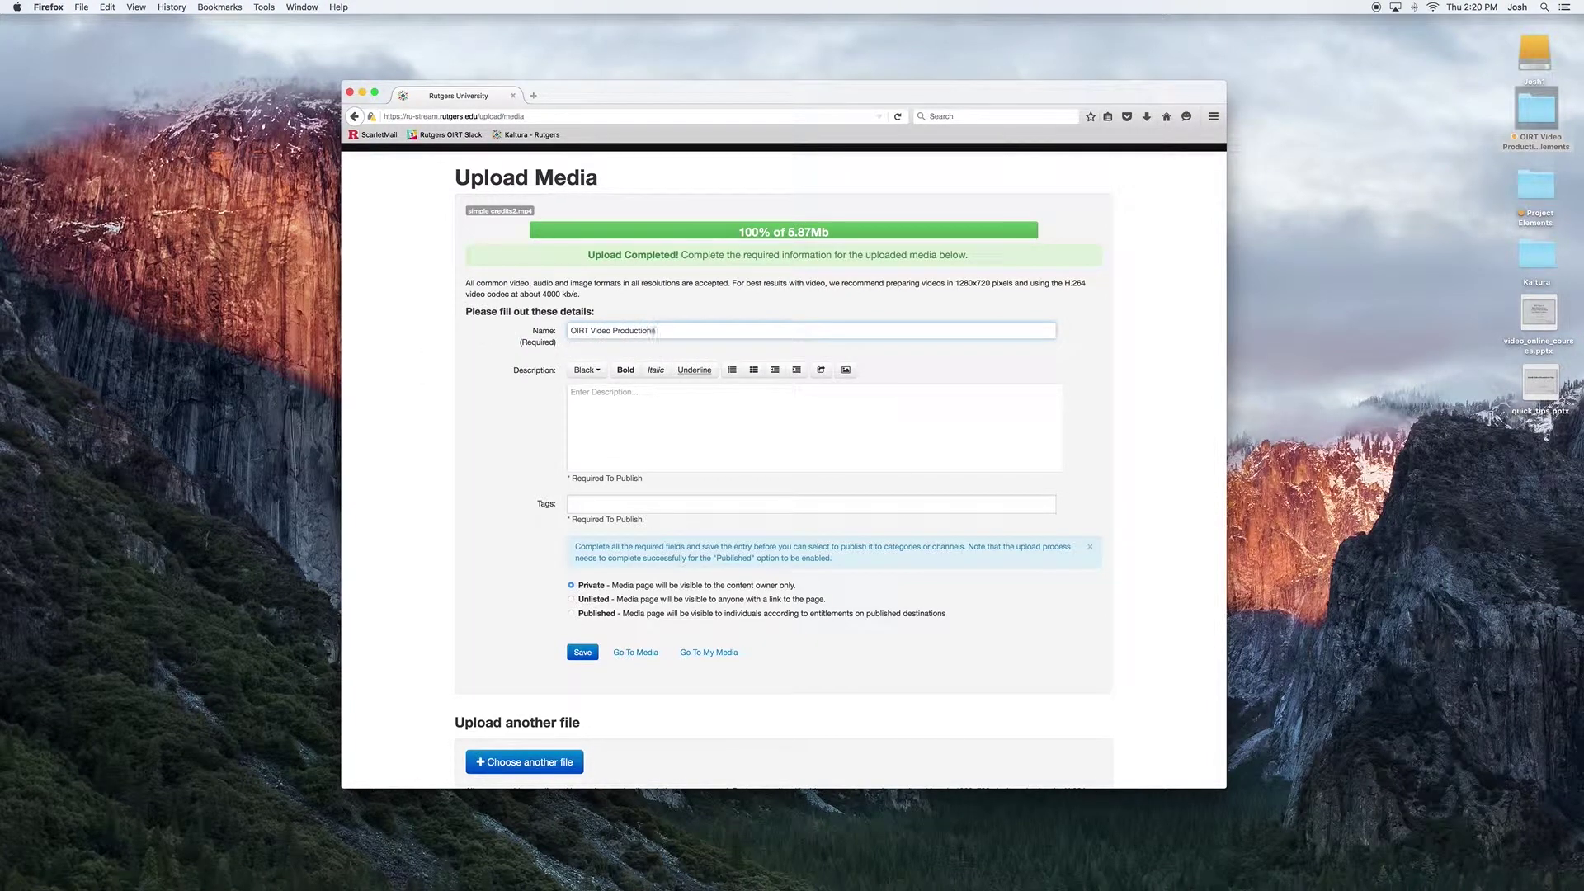
pyautogui.write(' Simple Credits')
pyautogui.click(570, 392)
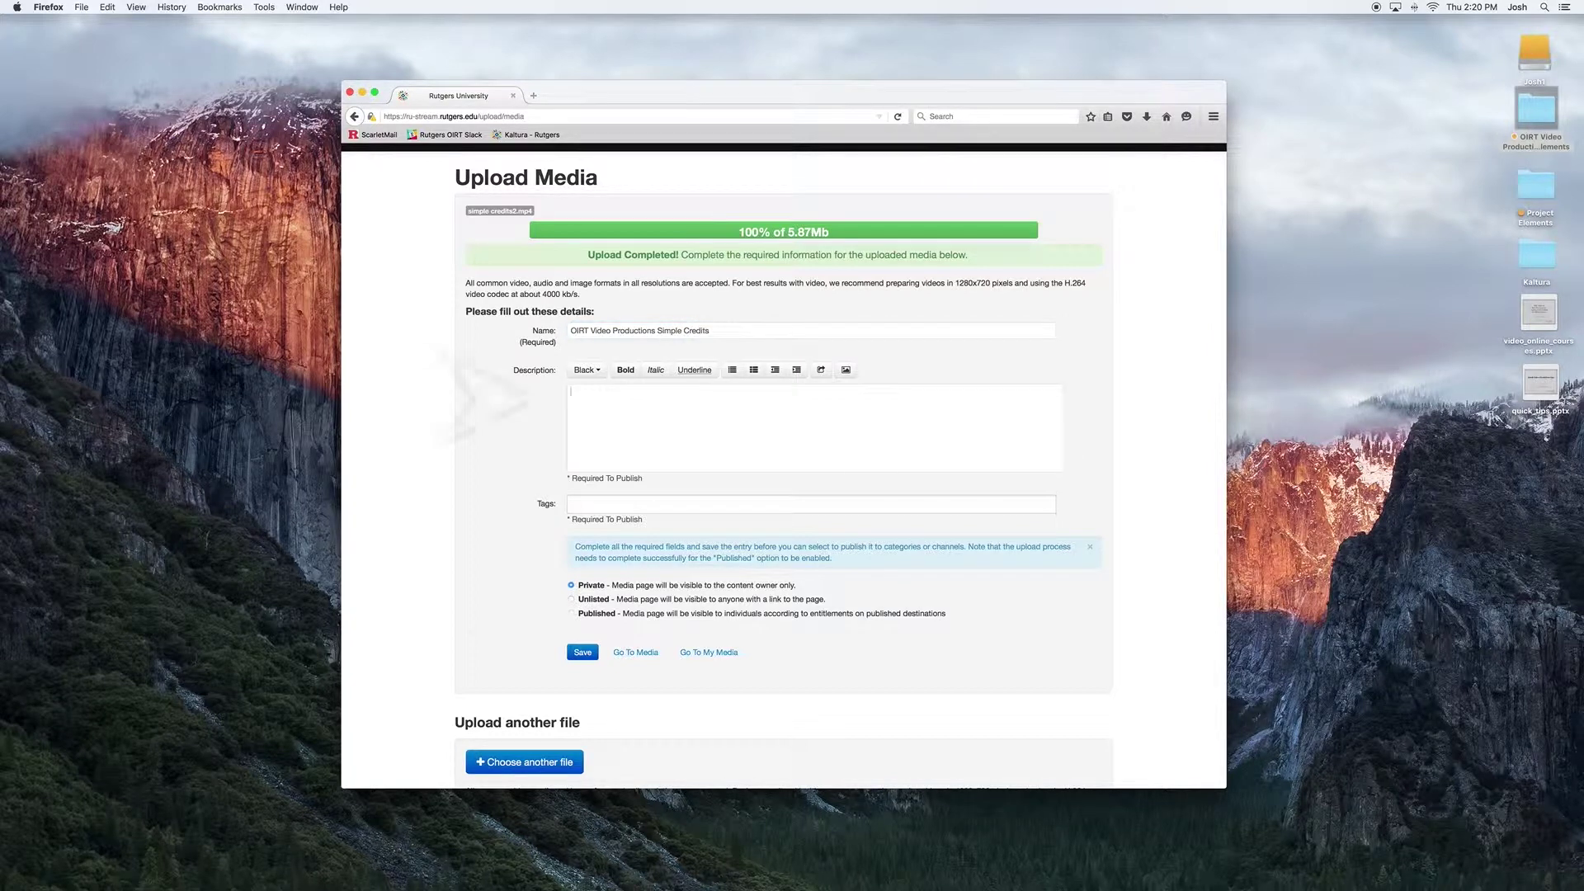
pyautogui.write('OIRT Video Productions Branding')
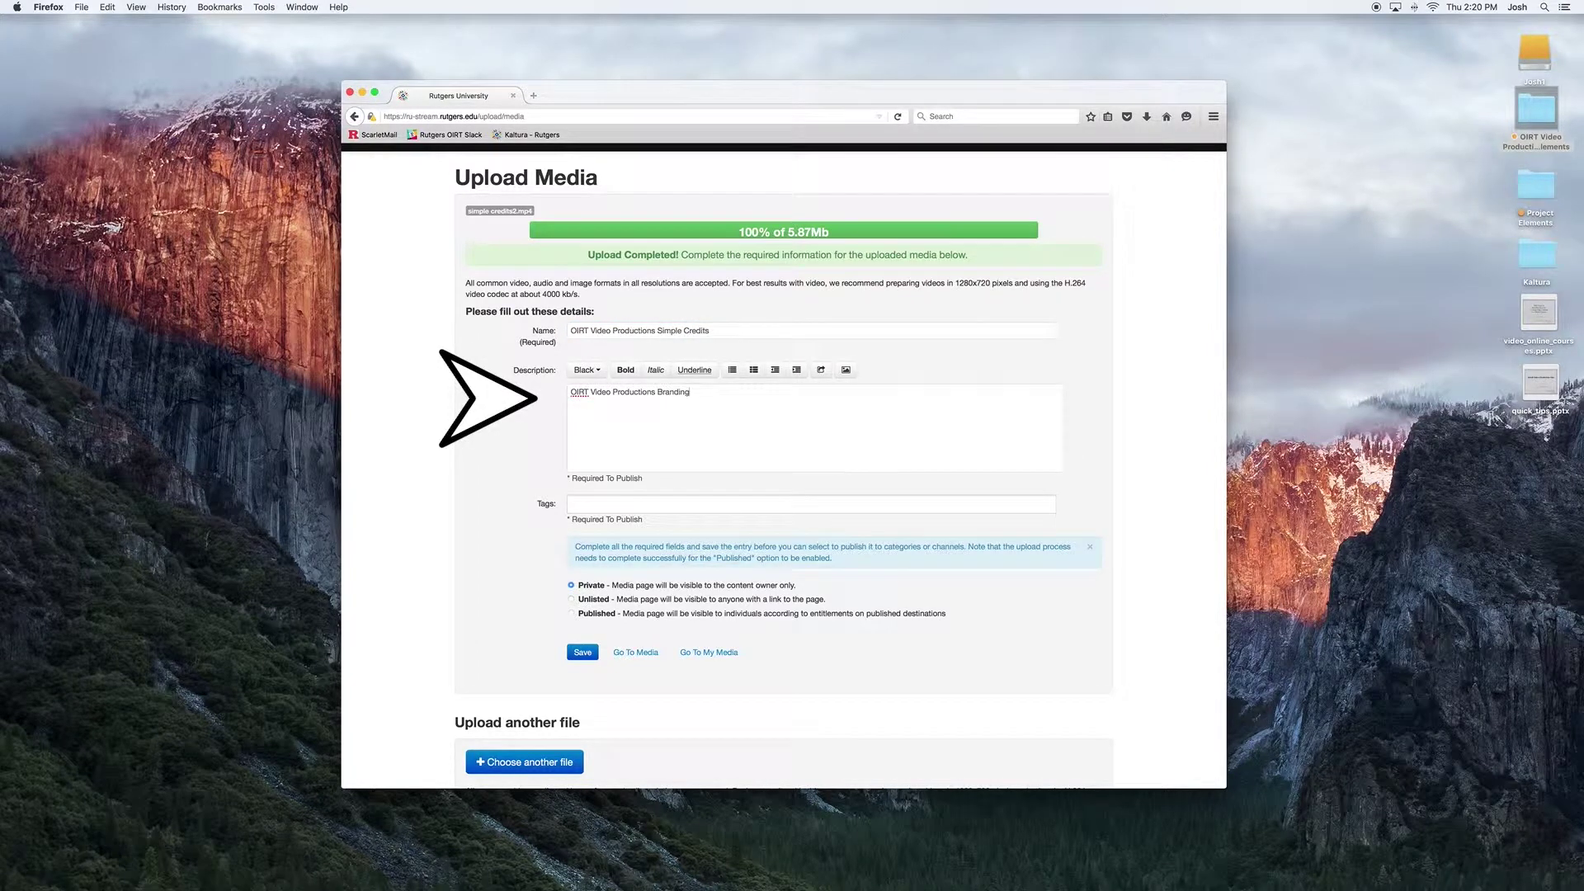
pyautogui.write(', Simple Credits for video pieces produced by the department.')
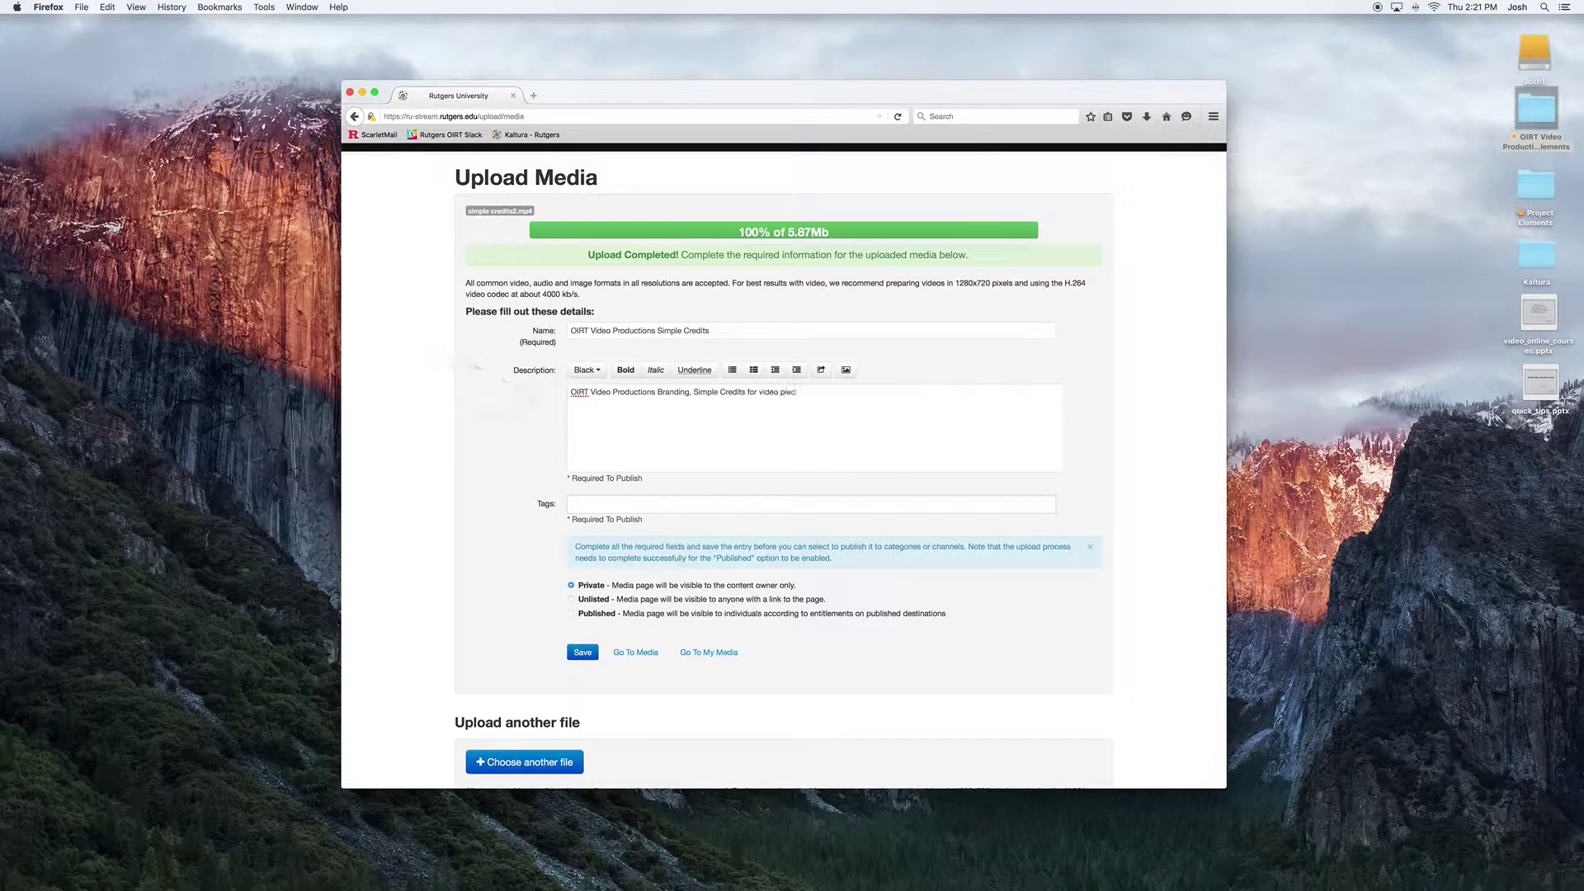
# - Add the new tags #oirt, #credits and #videoproduction to the video
pyautogui.click(577, 503)
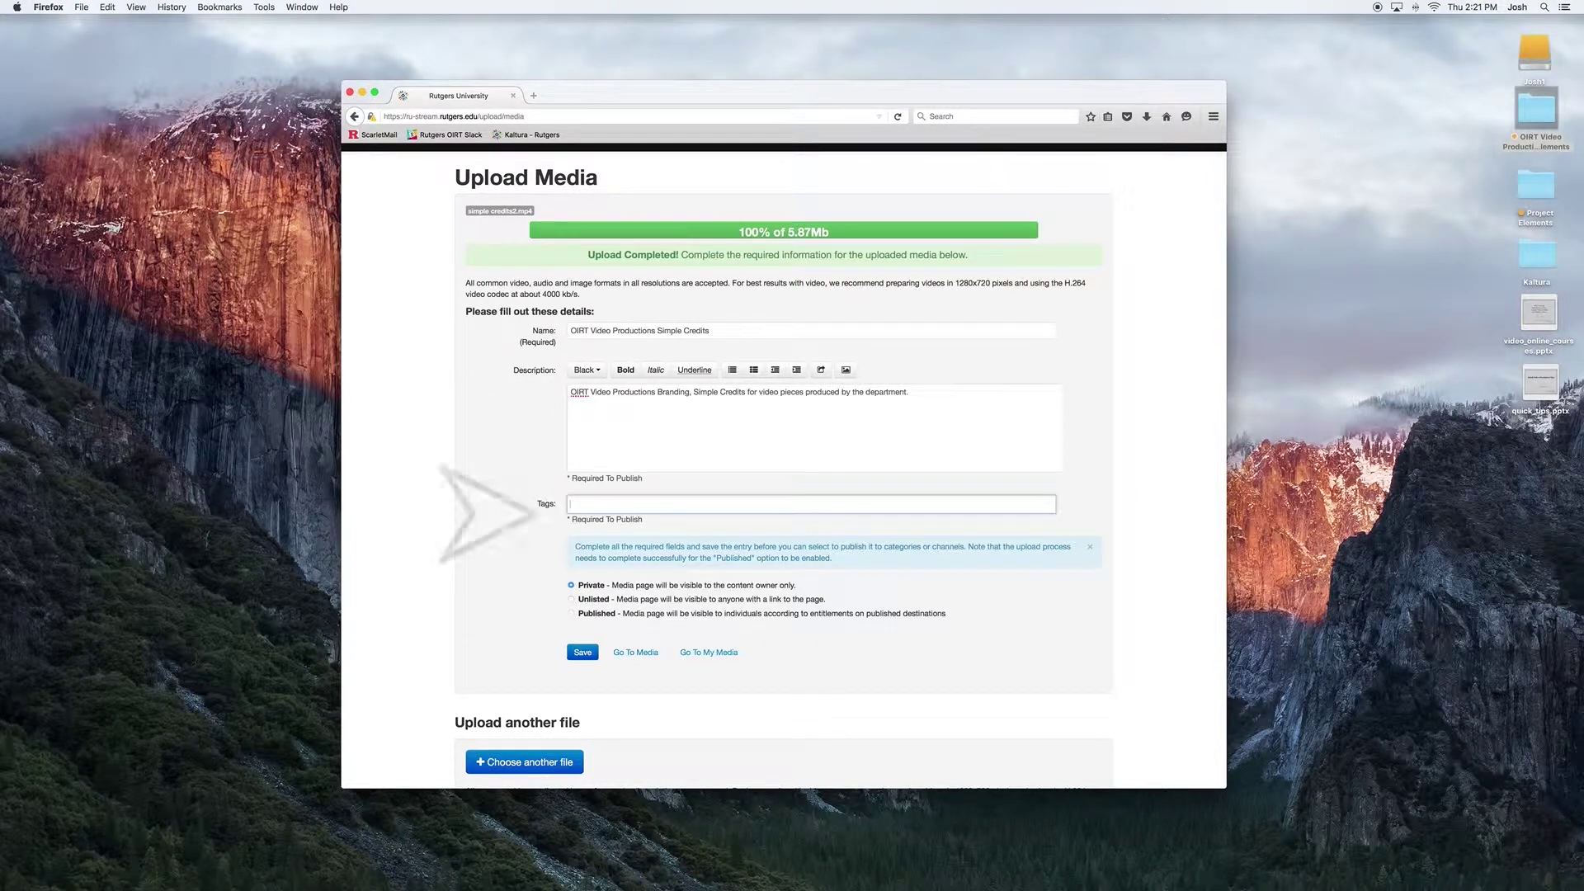
pyautogui.write('#')
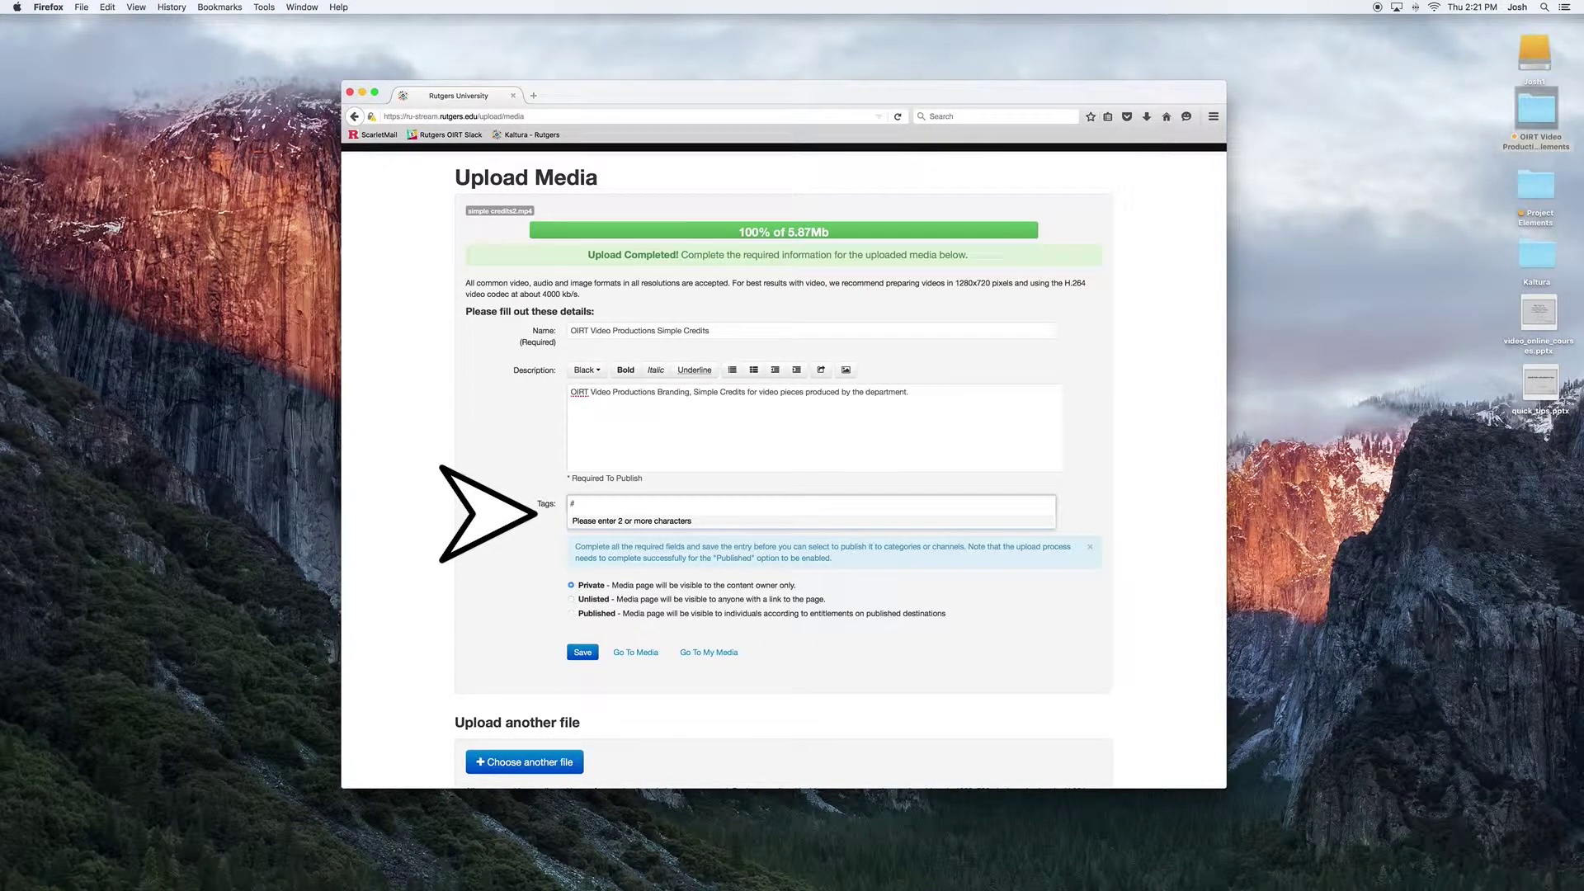
pyautogui.write('oirt')
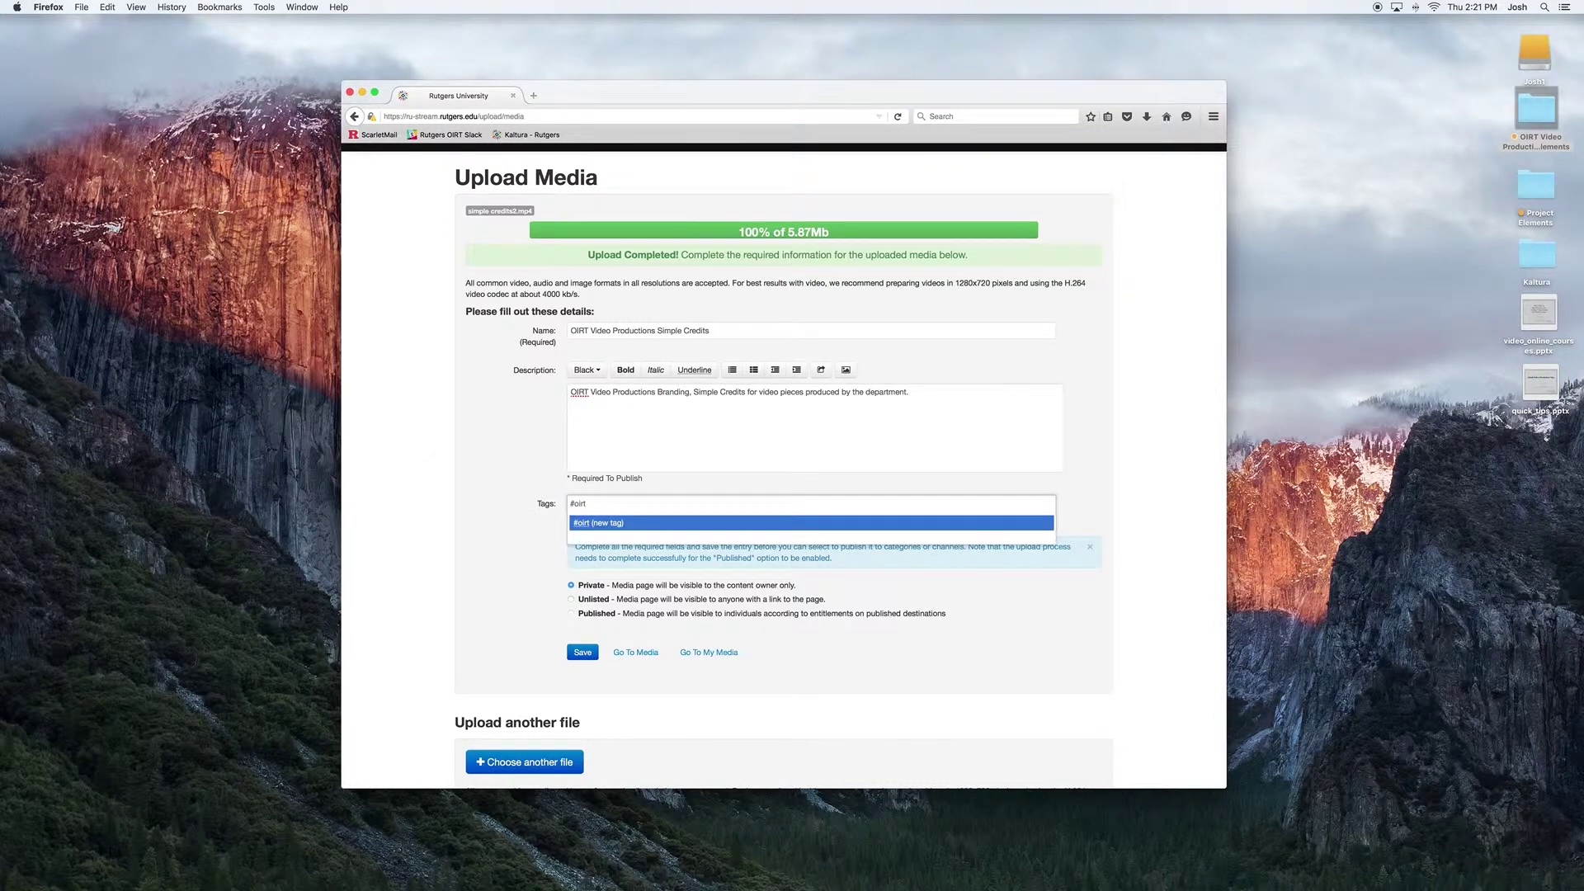
pyautogui.click(654, 523)
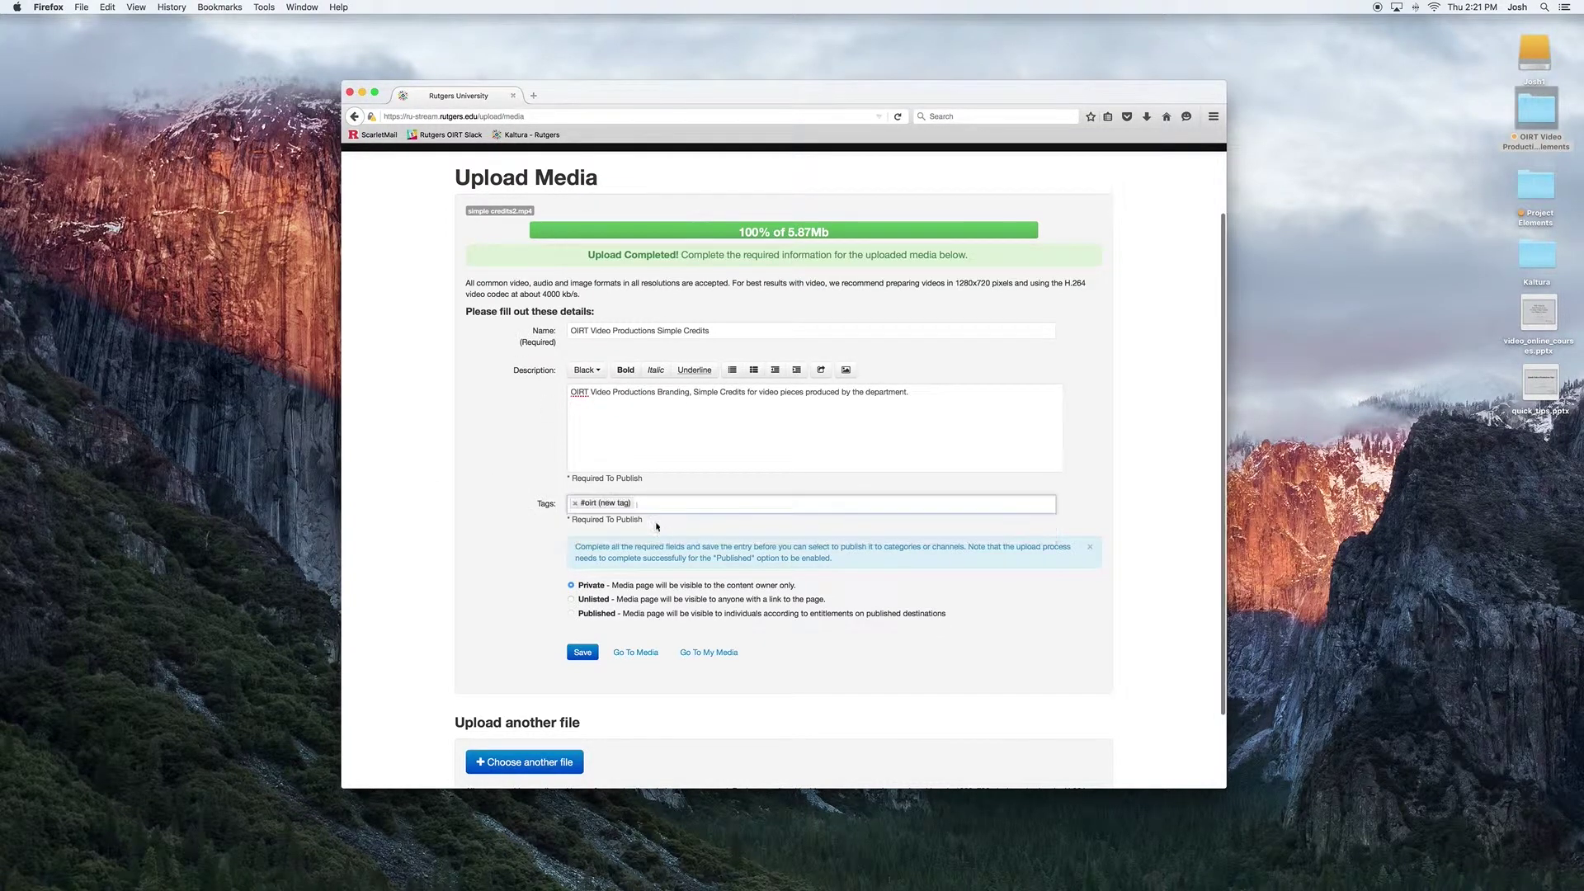
pyautogui.write('#')
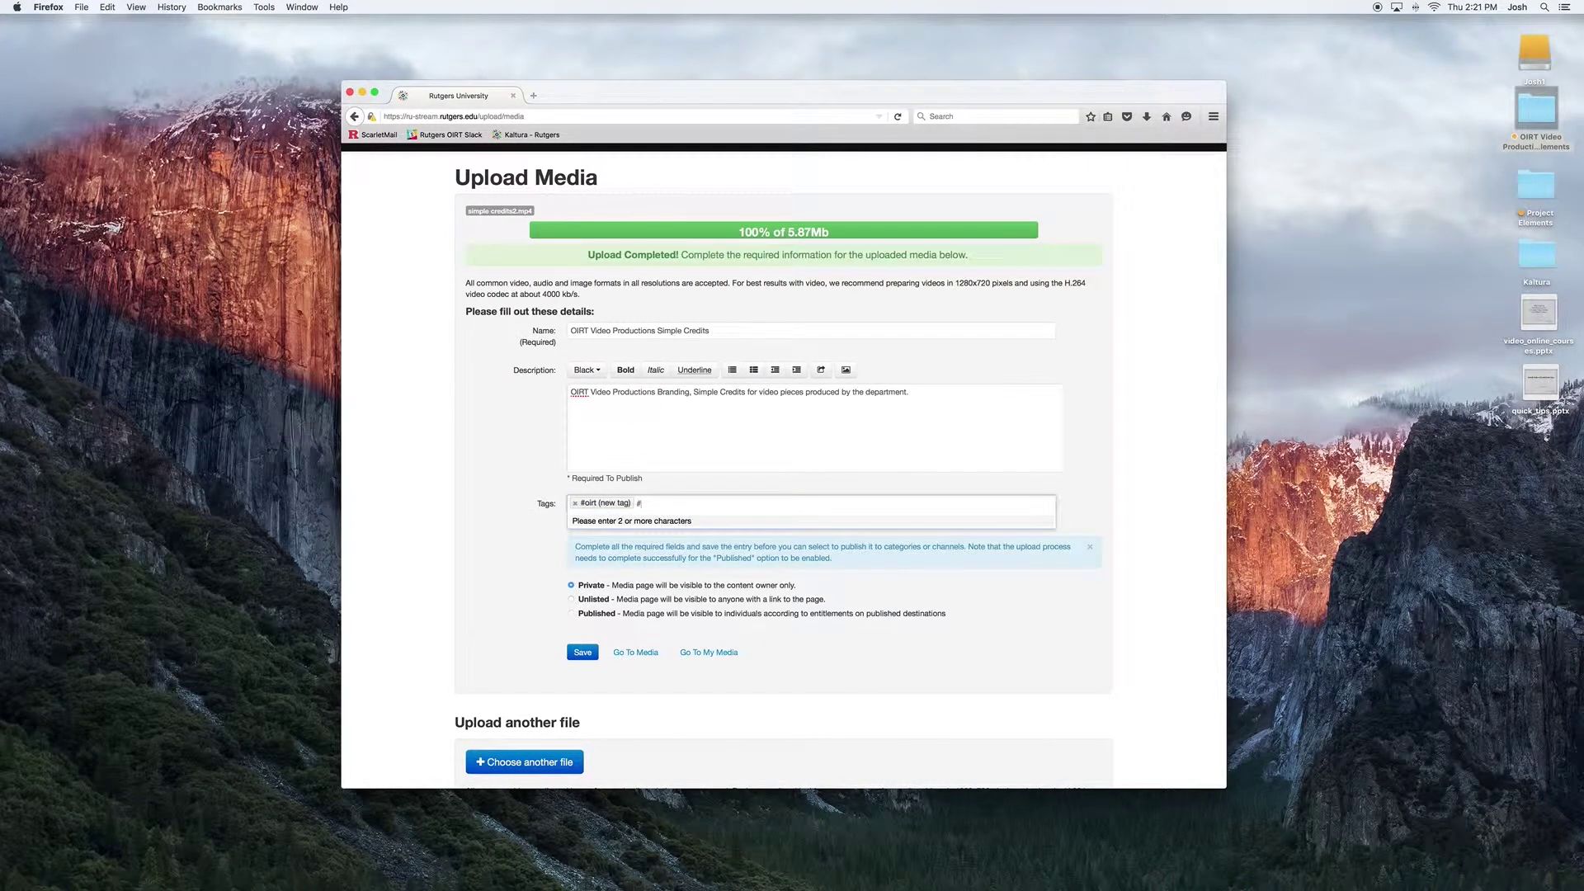
pyautogui.write('credits')
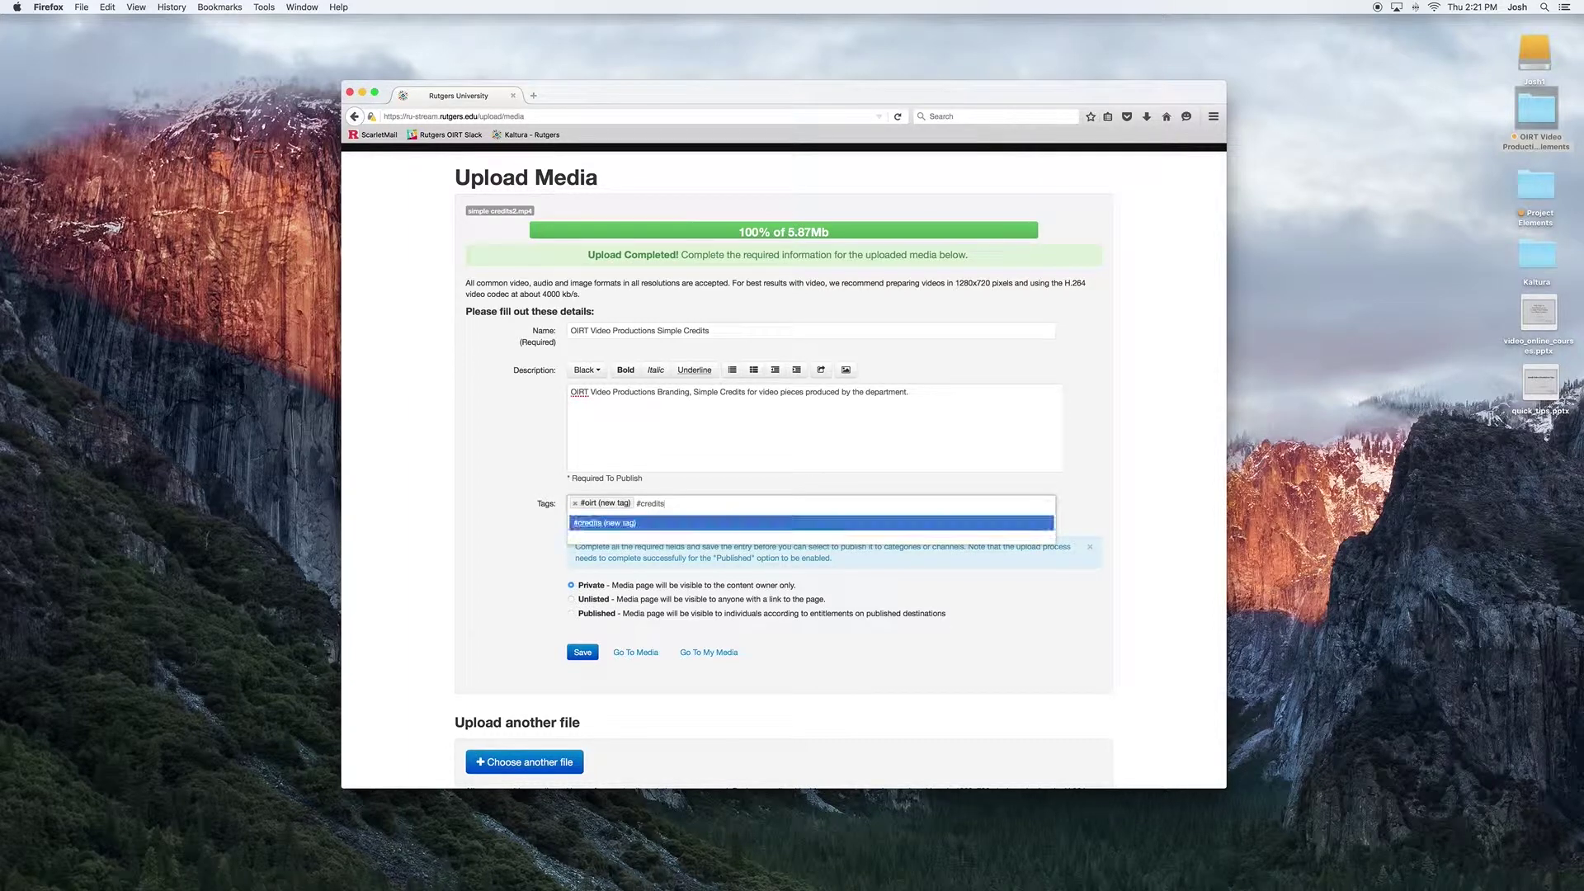
pyautogui.press('Return')
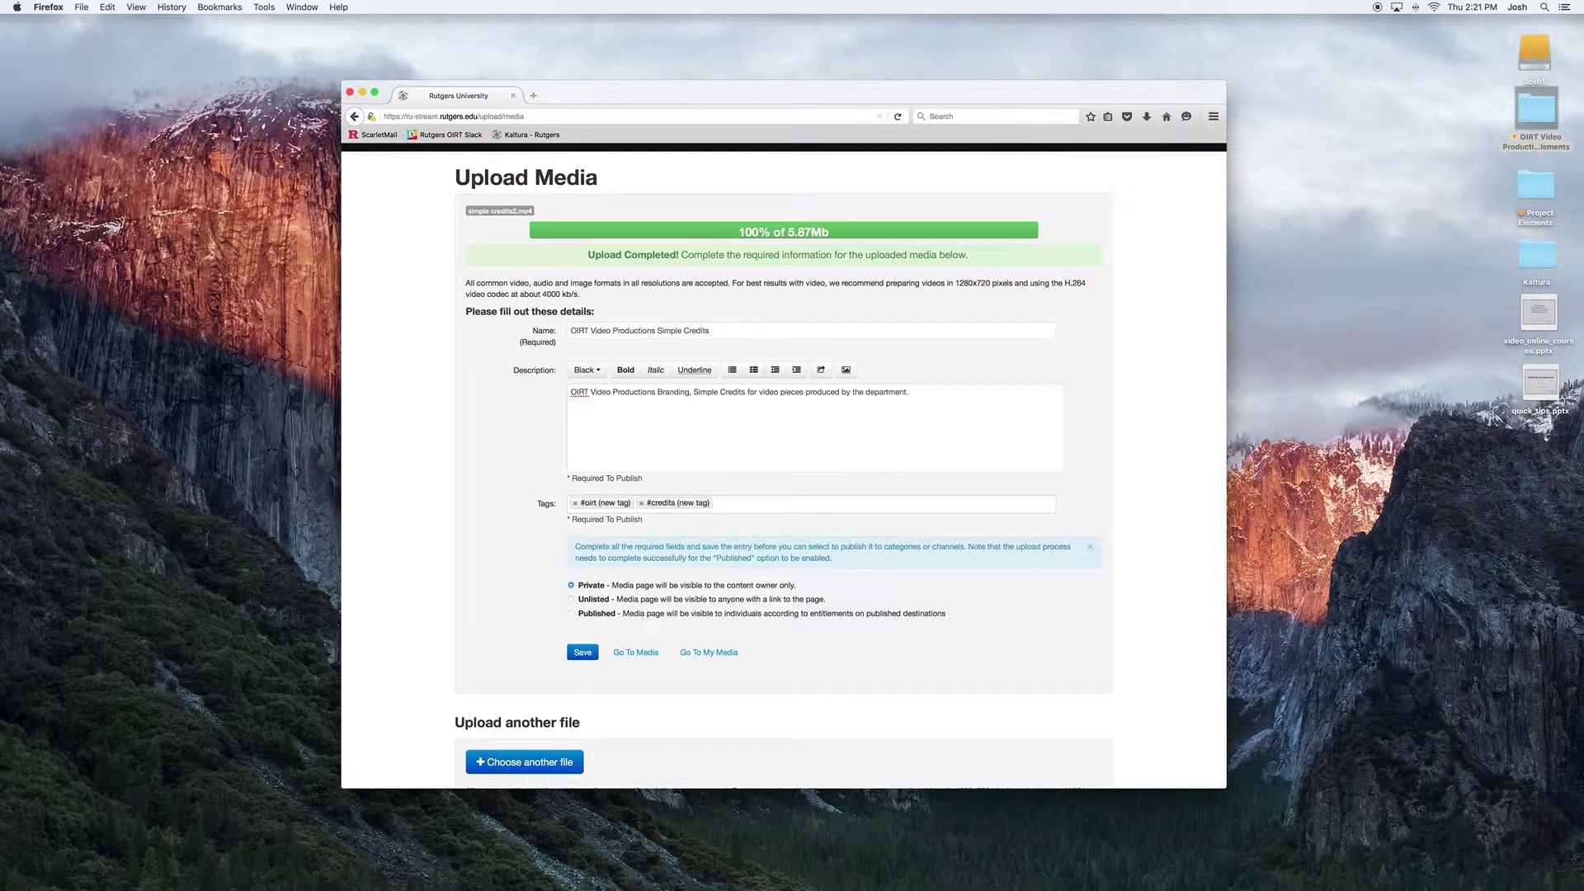
pyautogui.write('#video')
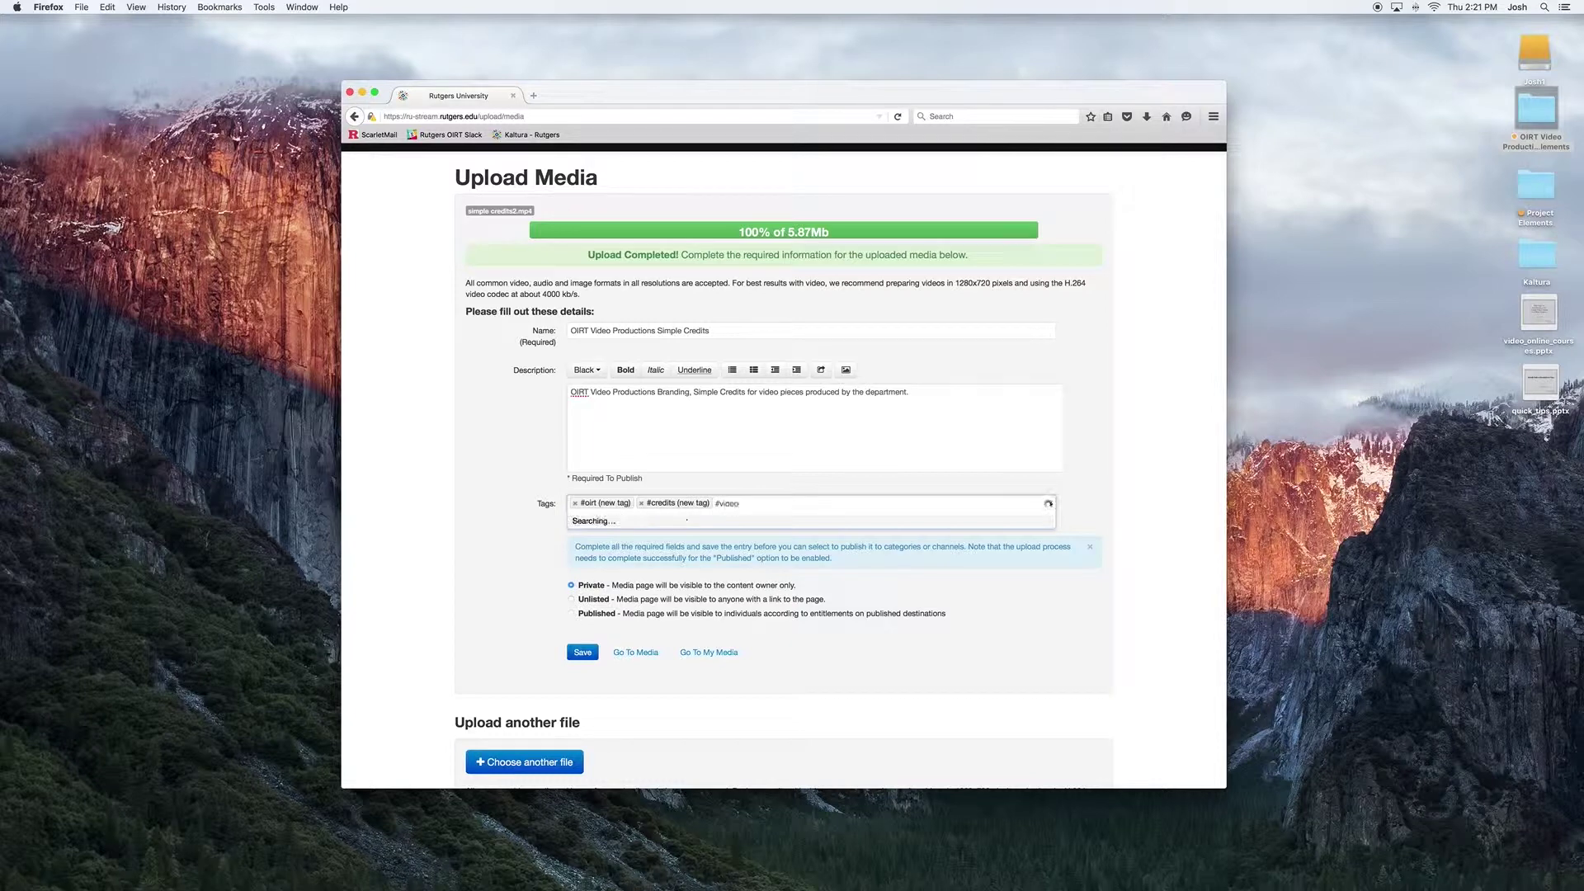
pyautogui.write('productio')
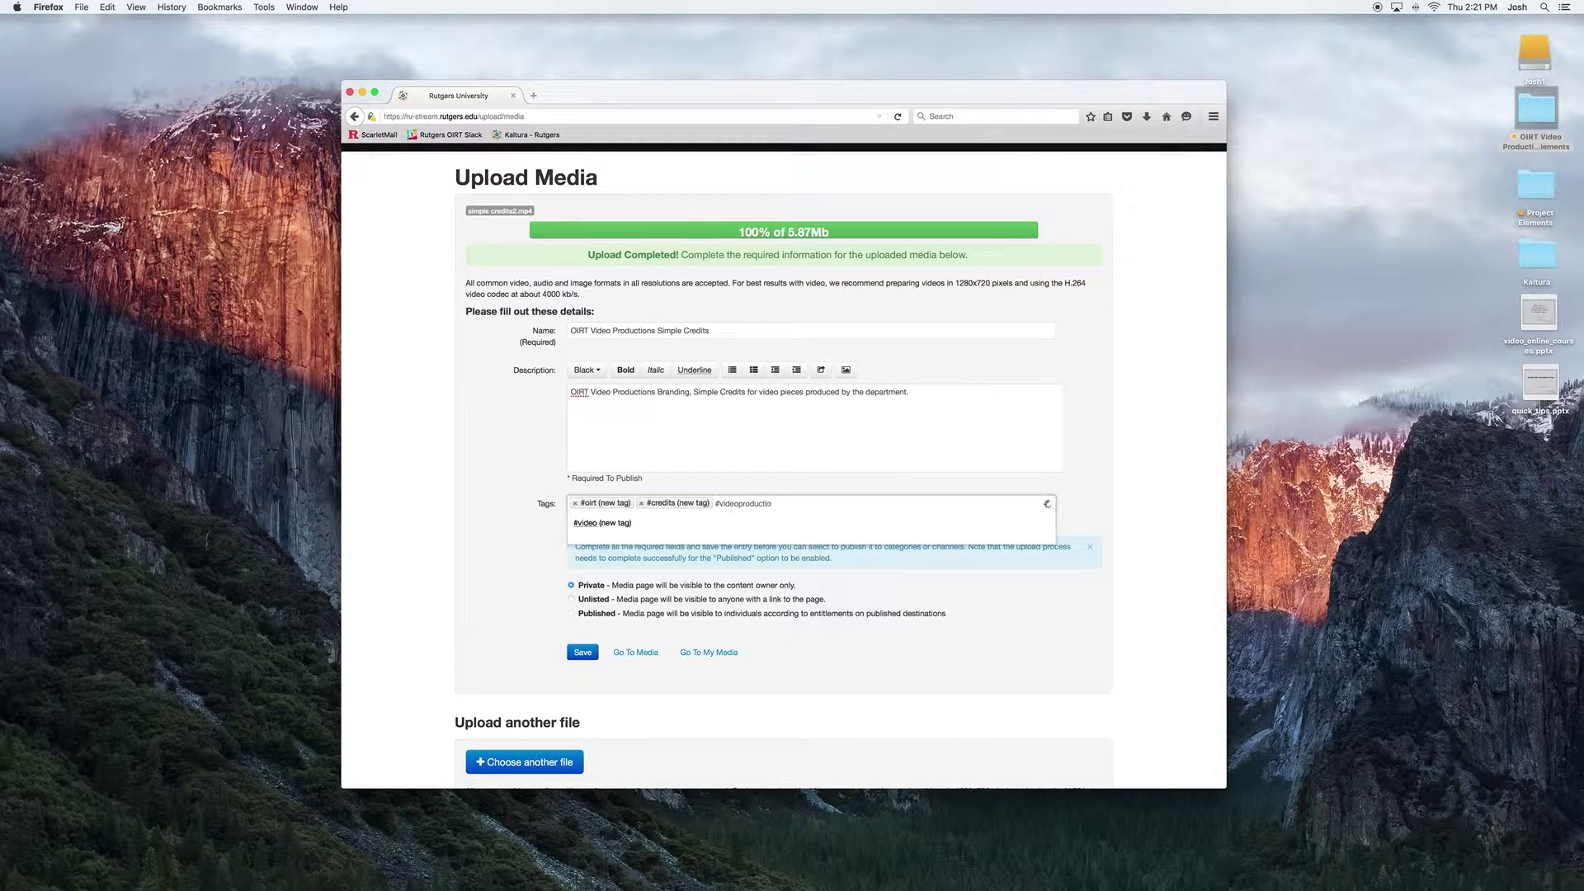
pyautogui.write('n')
pyautogui.press('Return')
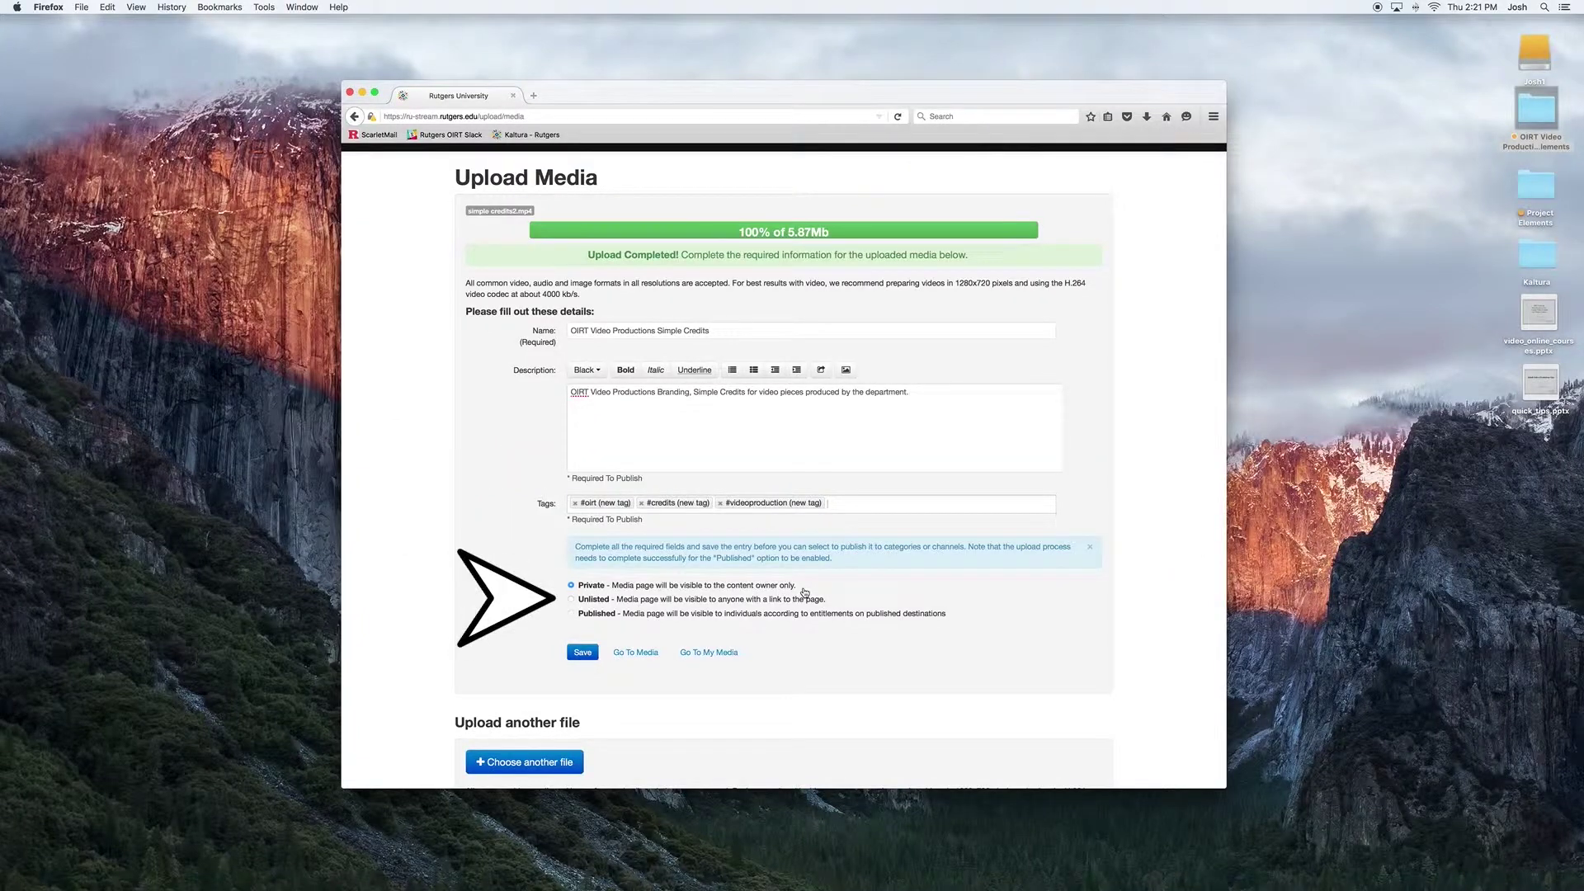
# - Set the video's visibility to Unlisted, viewable by anyone with the link
pyautogui.click(571, 600)
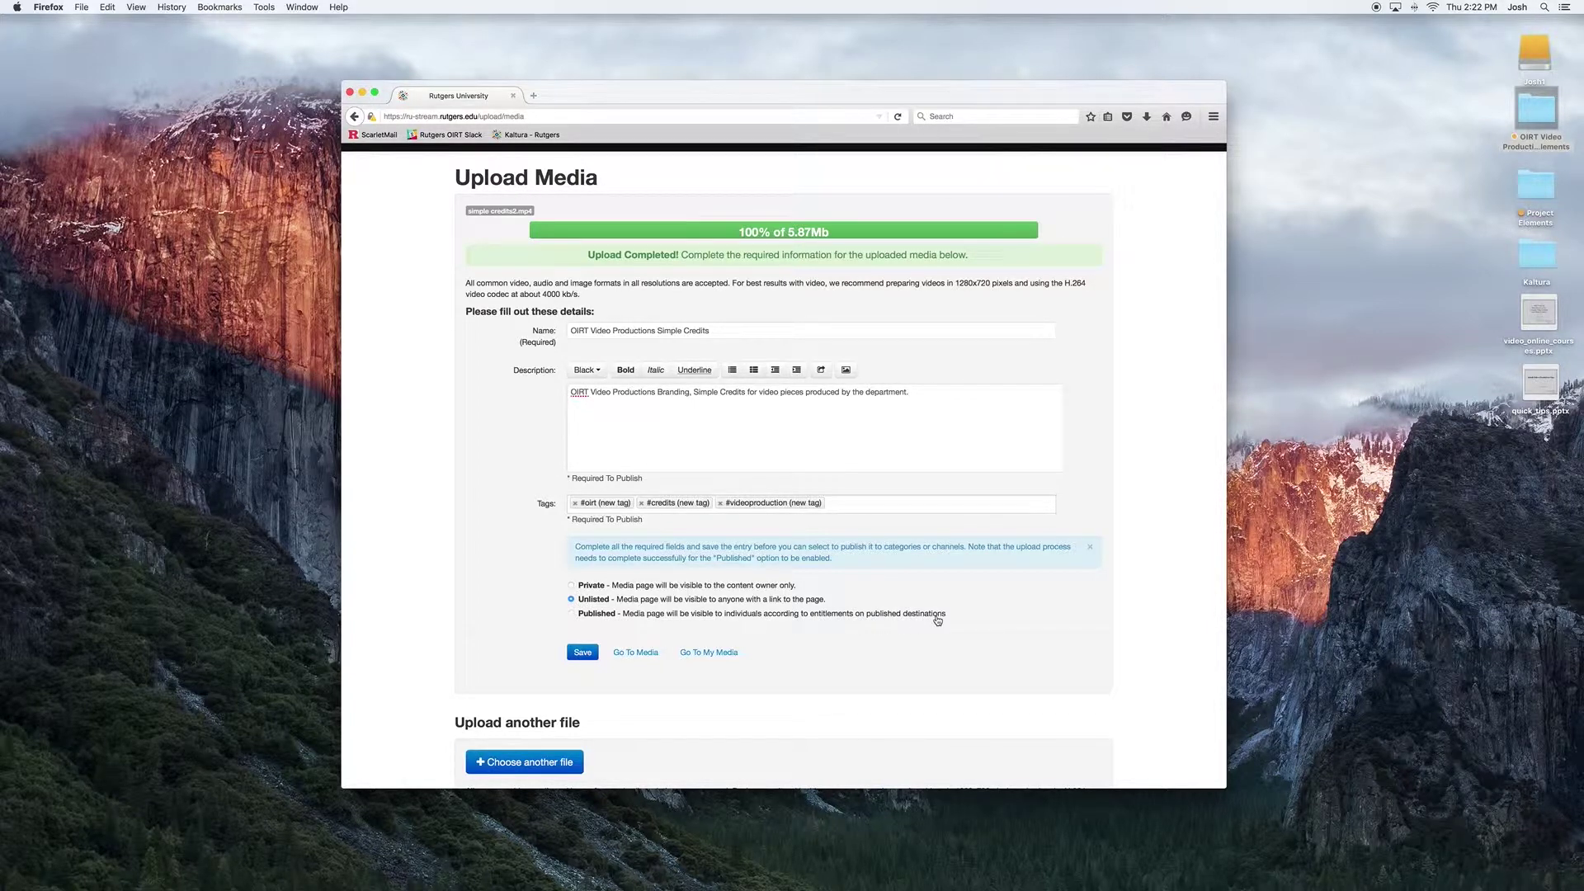
# - Dismiss the publishing notice, save the video's details, and go to My Media
pyautogui.click(1089, 548)
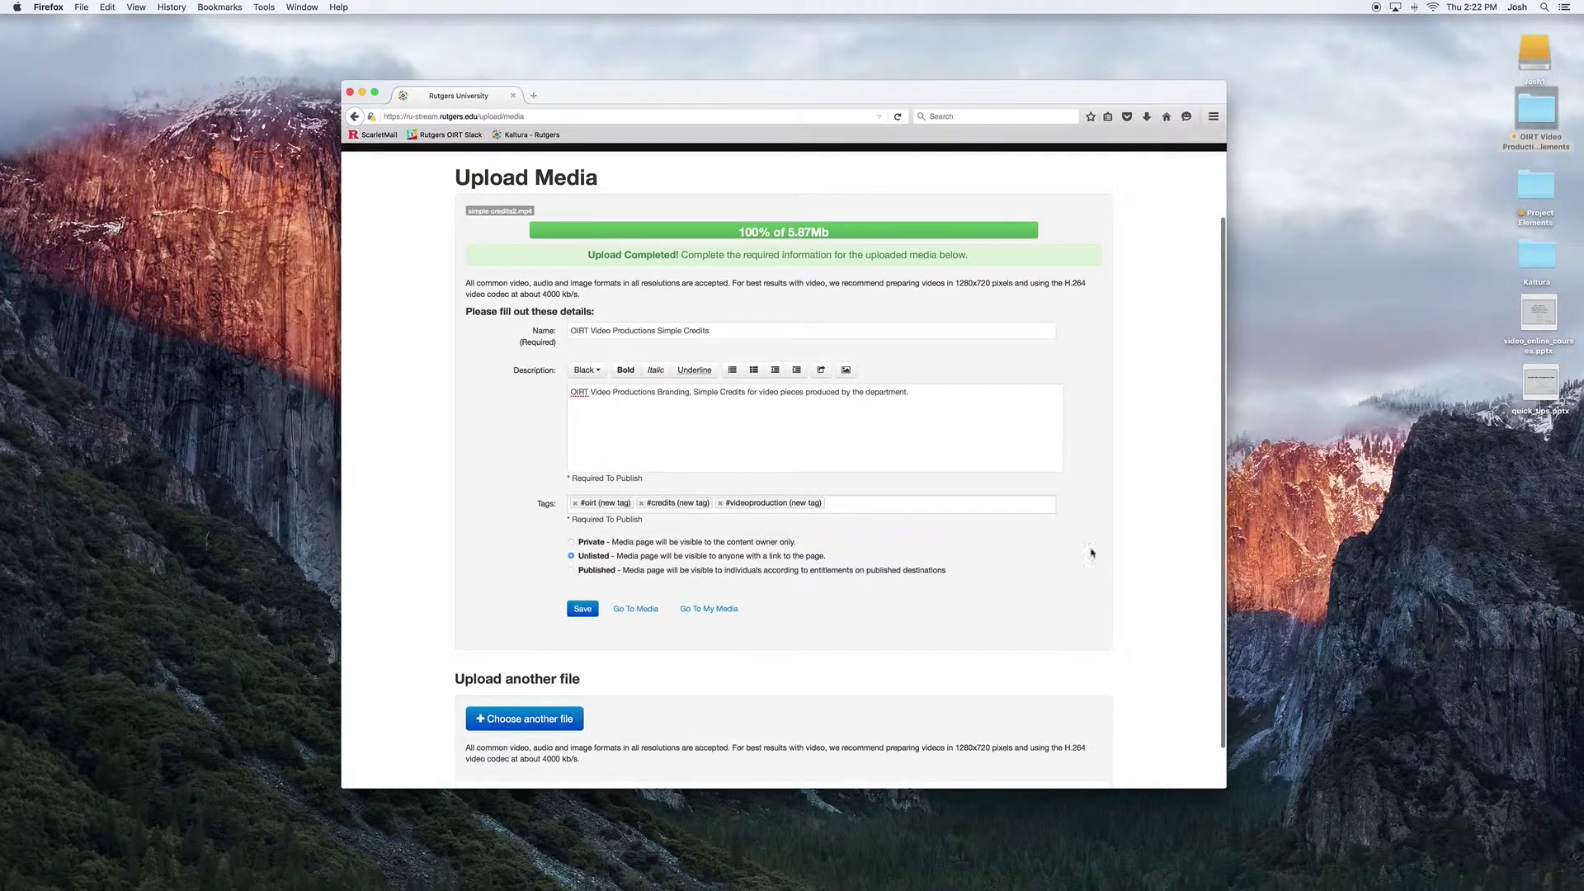
pyautogui.click(581, 609)
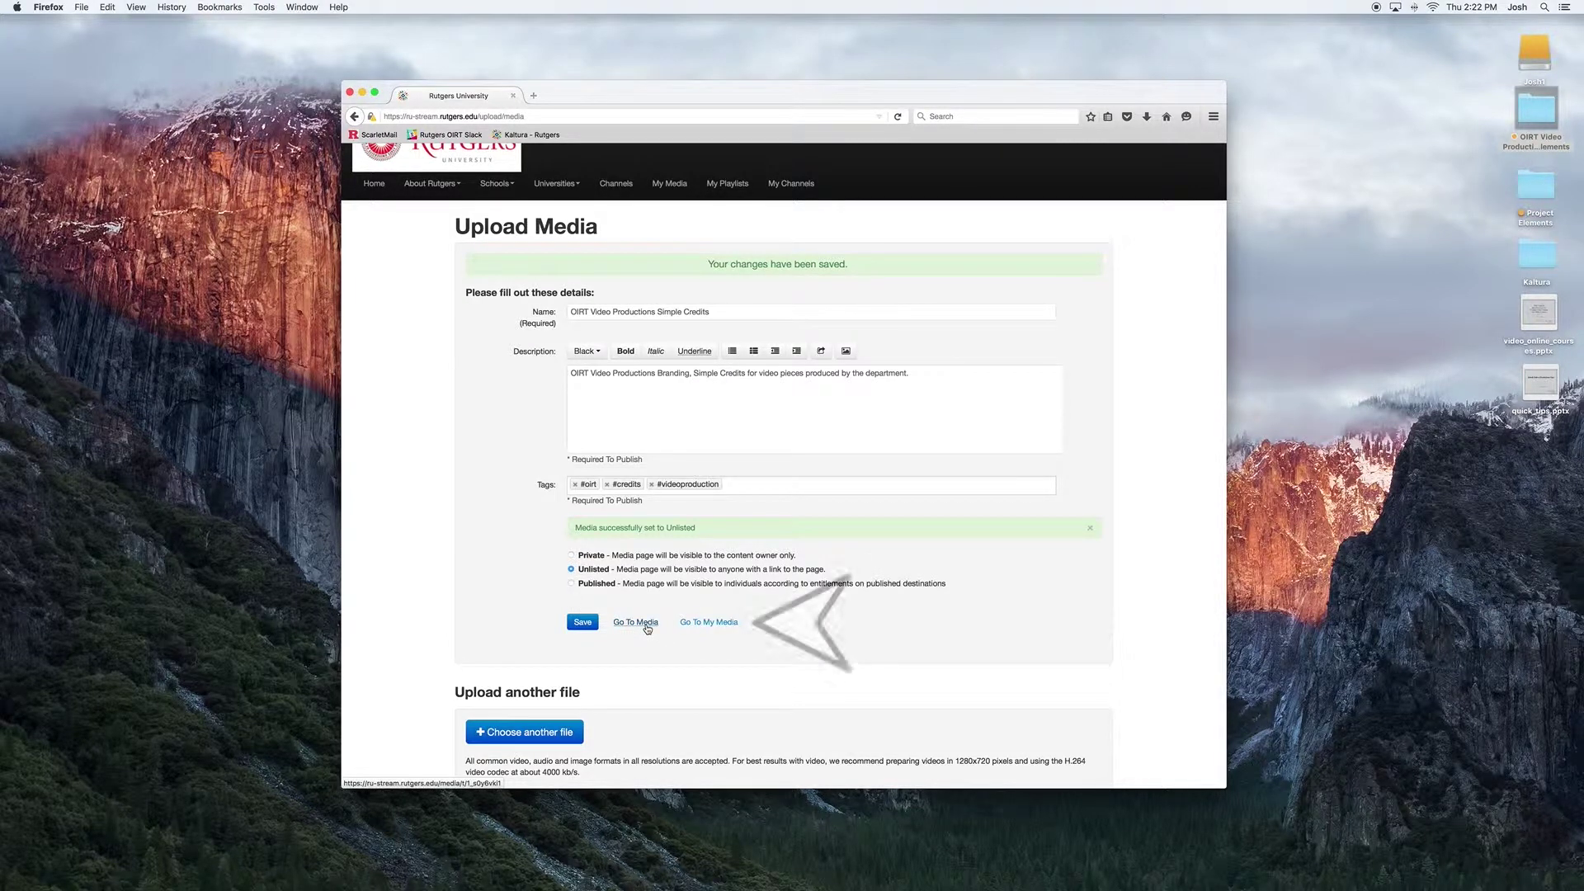
pyautogui.click(711, 625)
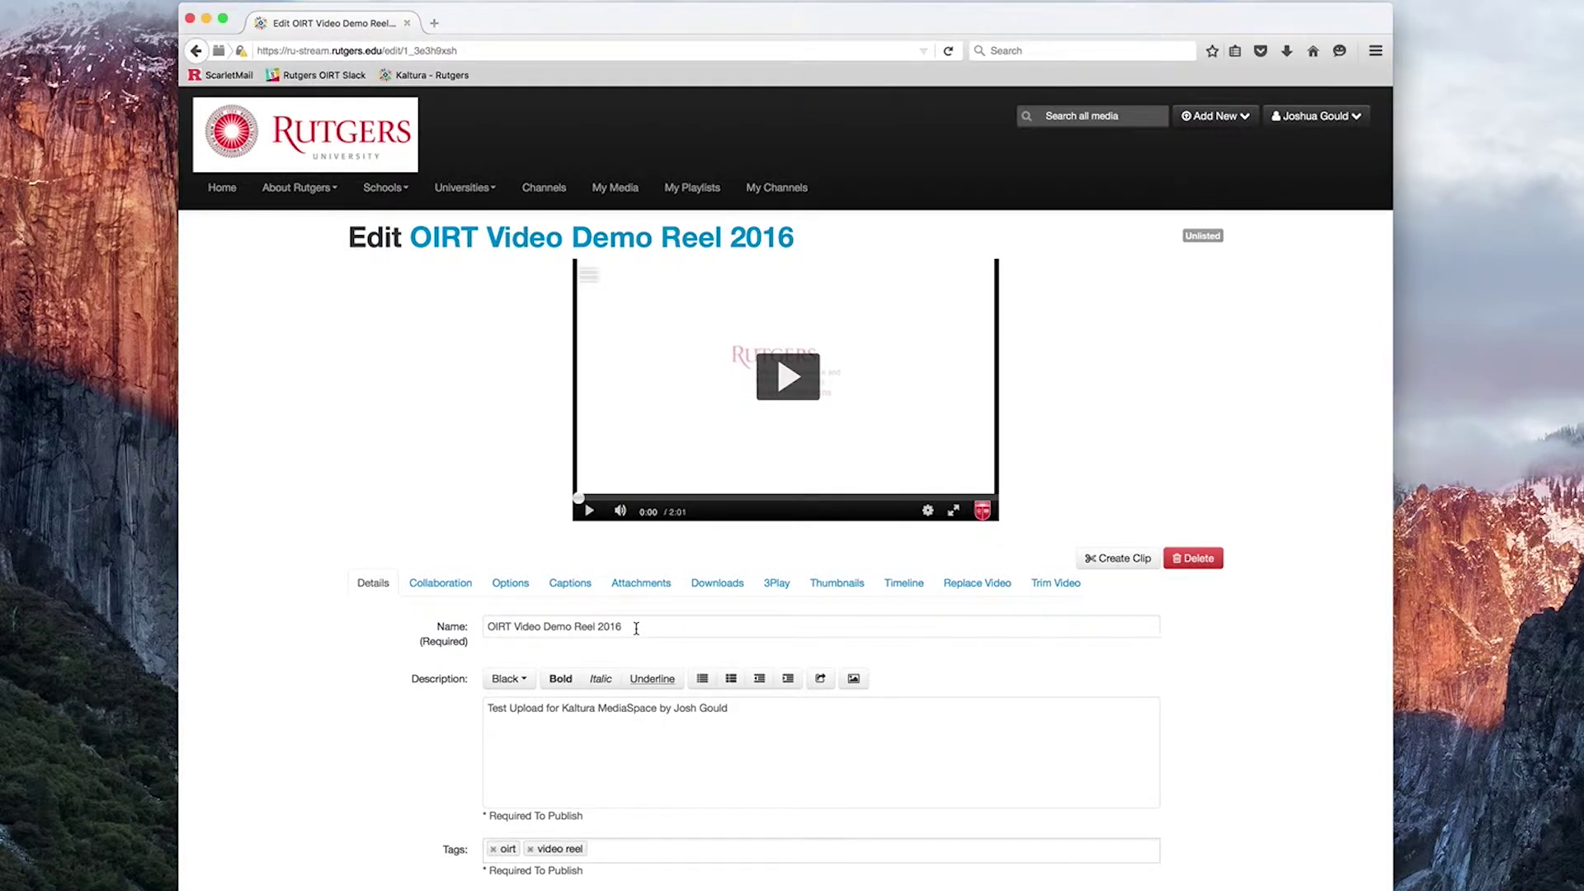
# - Highlight the Demo Reel's Name and Description, then view its Collaboration co-editor settings
pyautogui.tripleClick(633, 633)
pyautogui.tripleClick(694, 713)
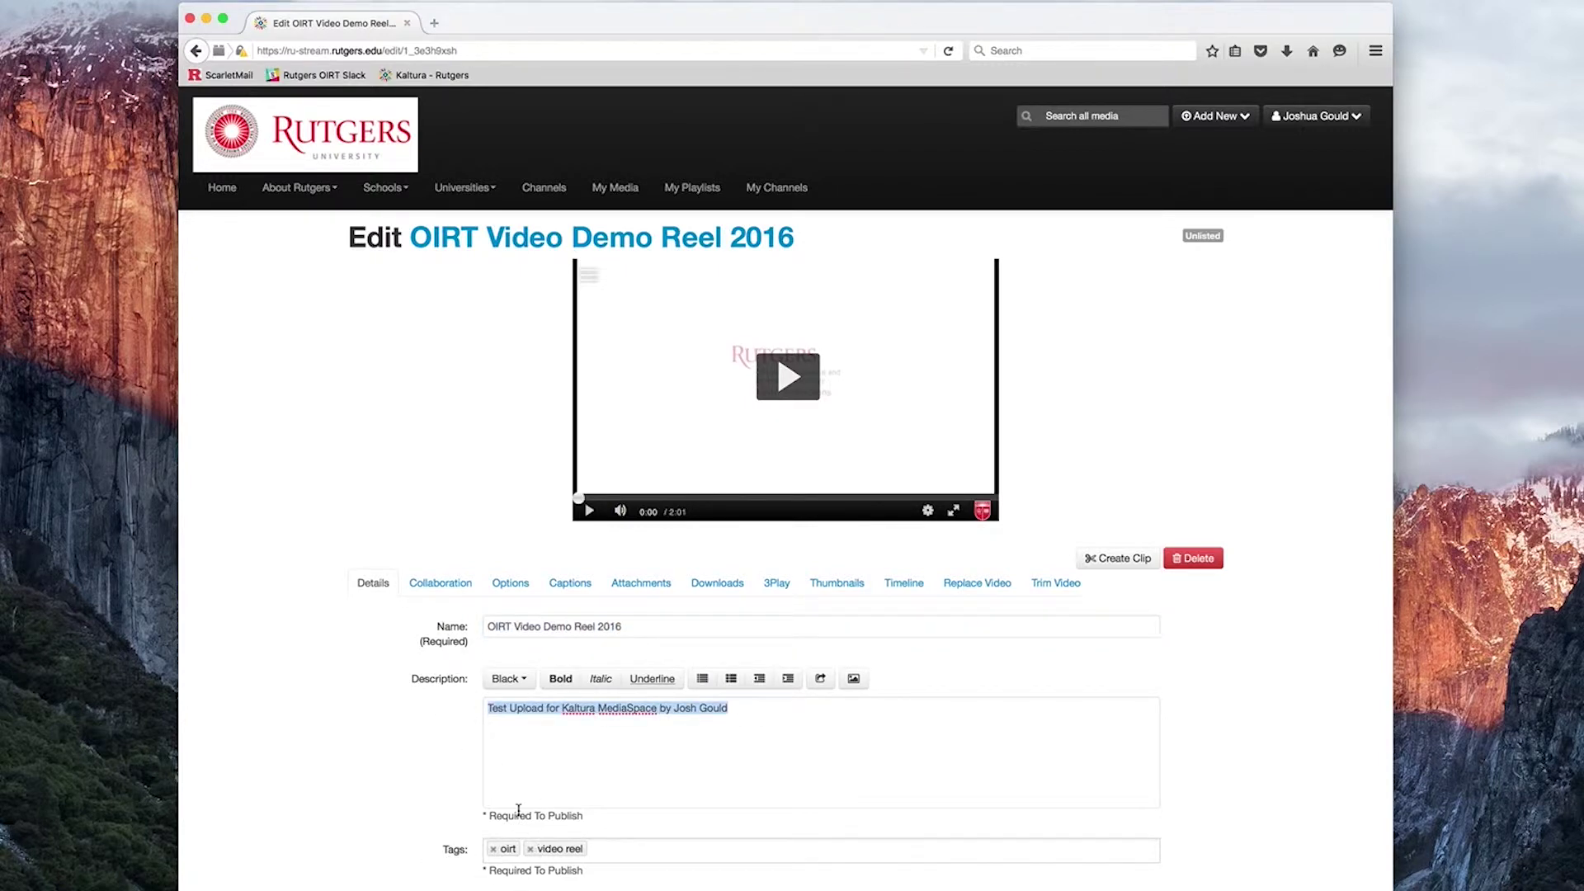
pyautogui.click(442, 584)
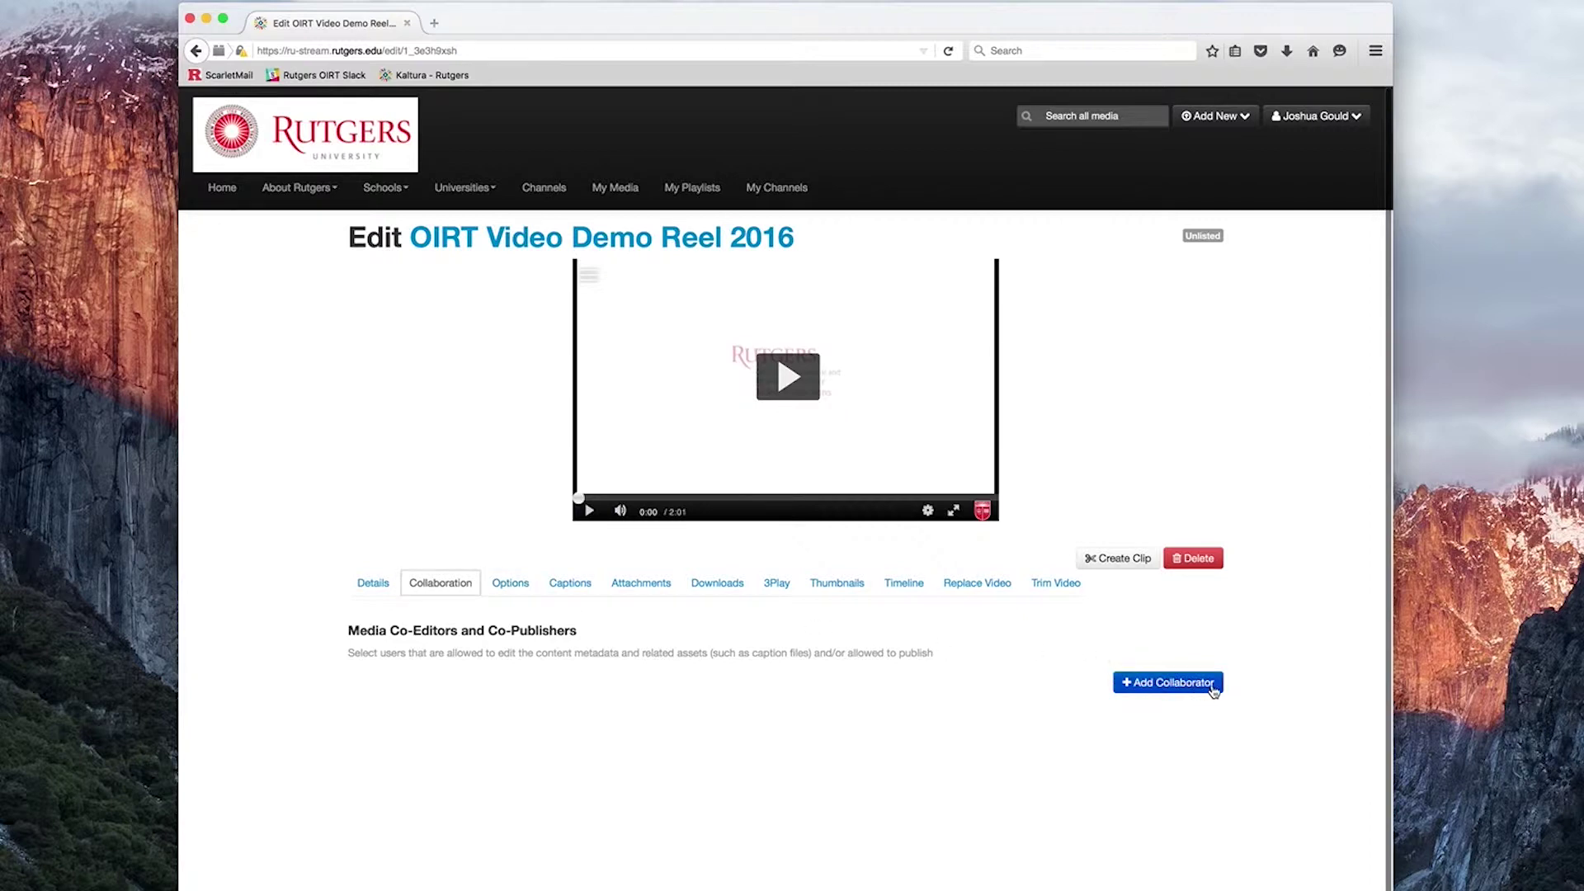
# - View the Options tab's clipping and comment settings, then the Captions section
pyautogui.click(514, 587)
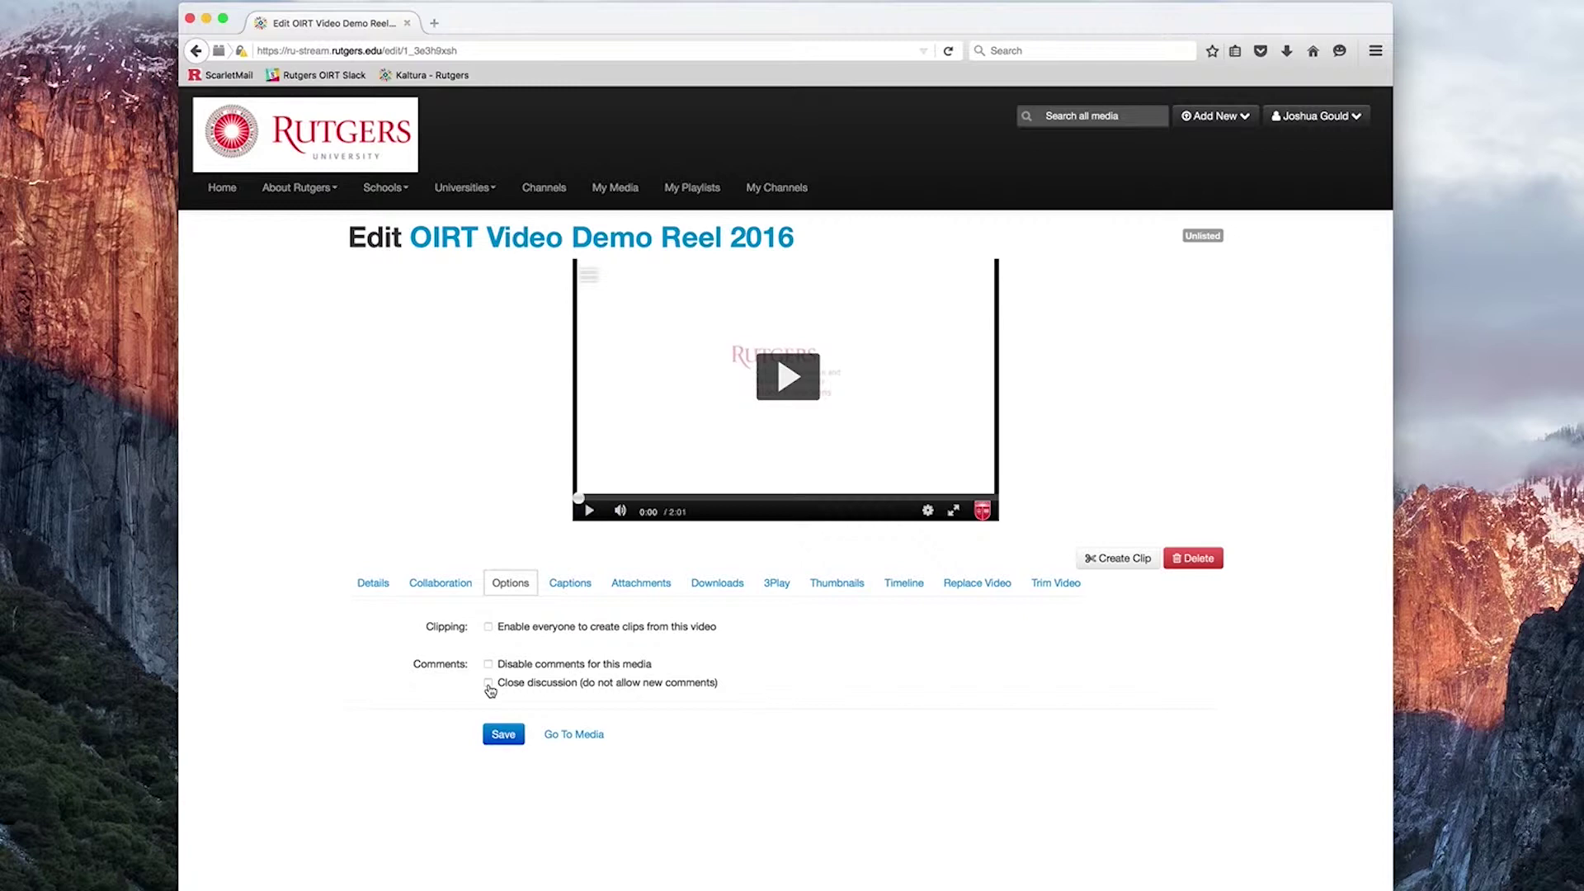
pyautogui.click(570, 584)
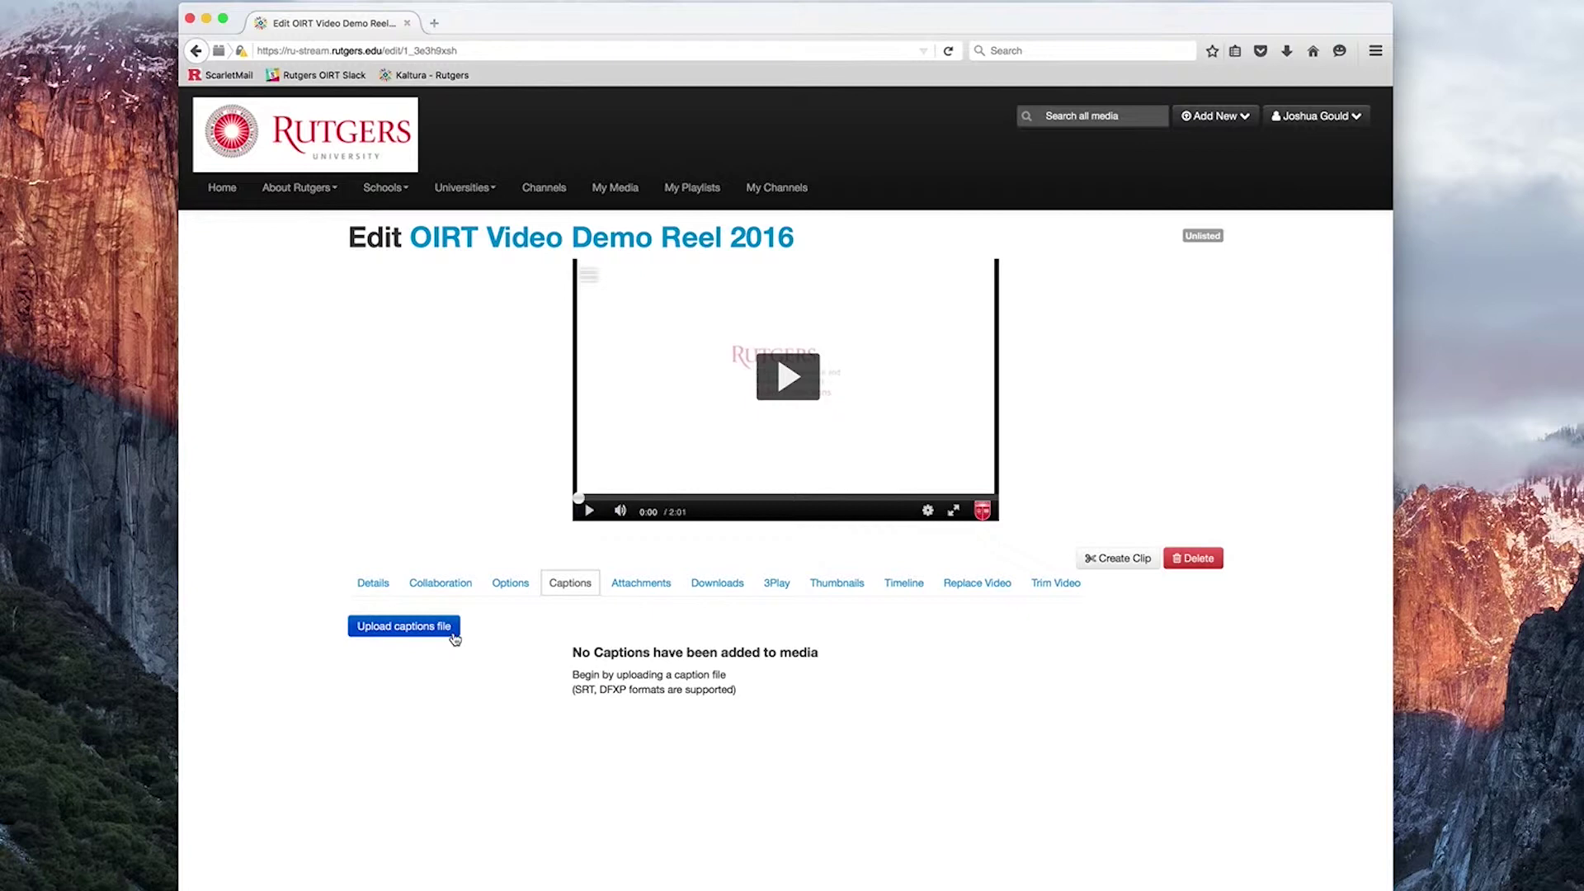
# - View the Attachments list, then the Downloads formats Medium and Small
pyautogui.click(644, 585)
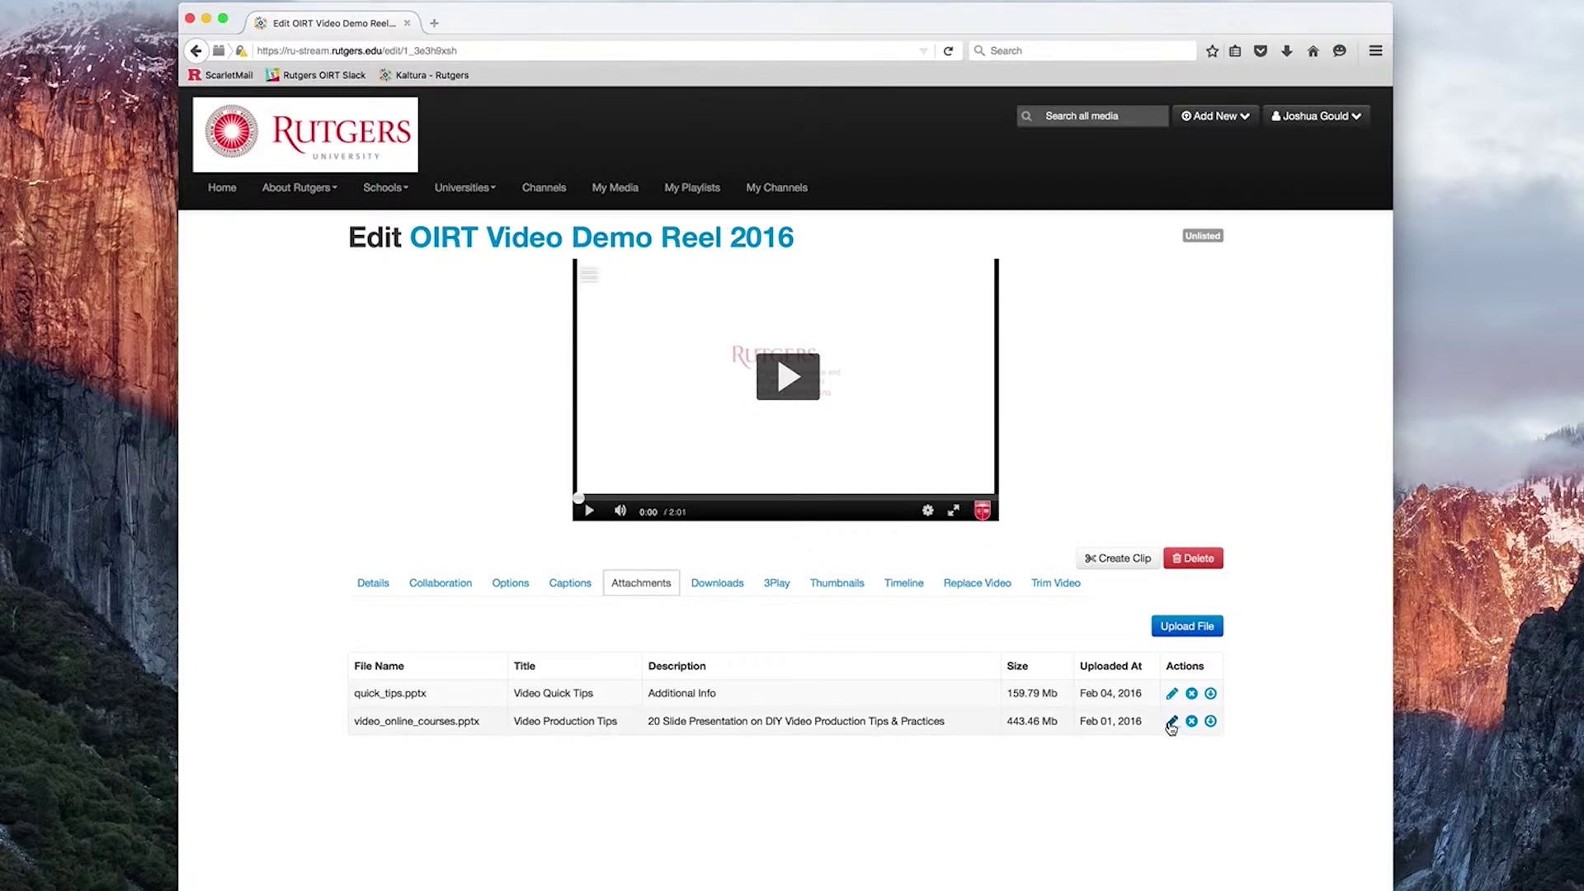
pyautogui.click(700, 587)
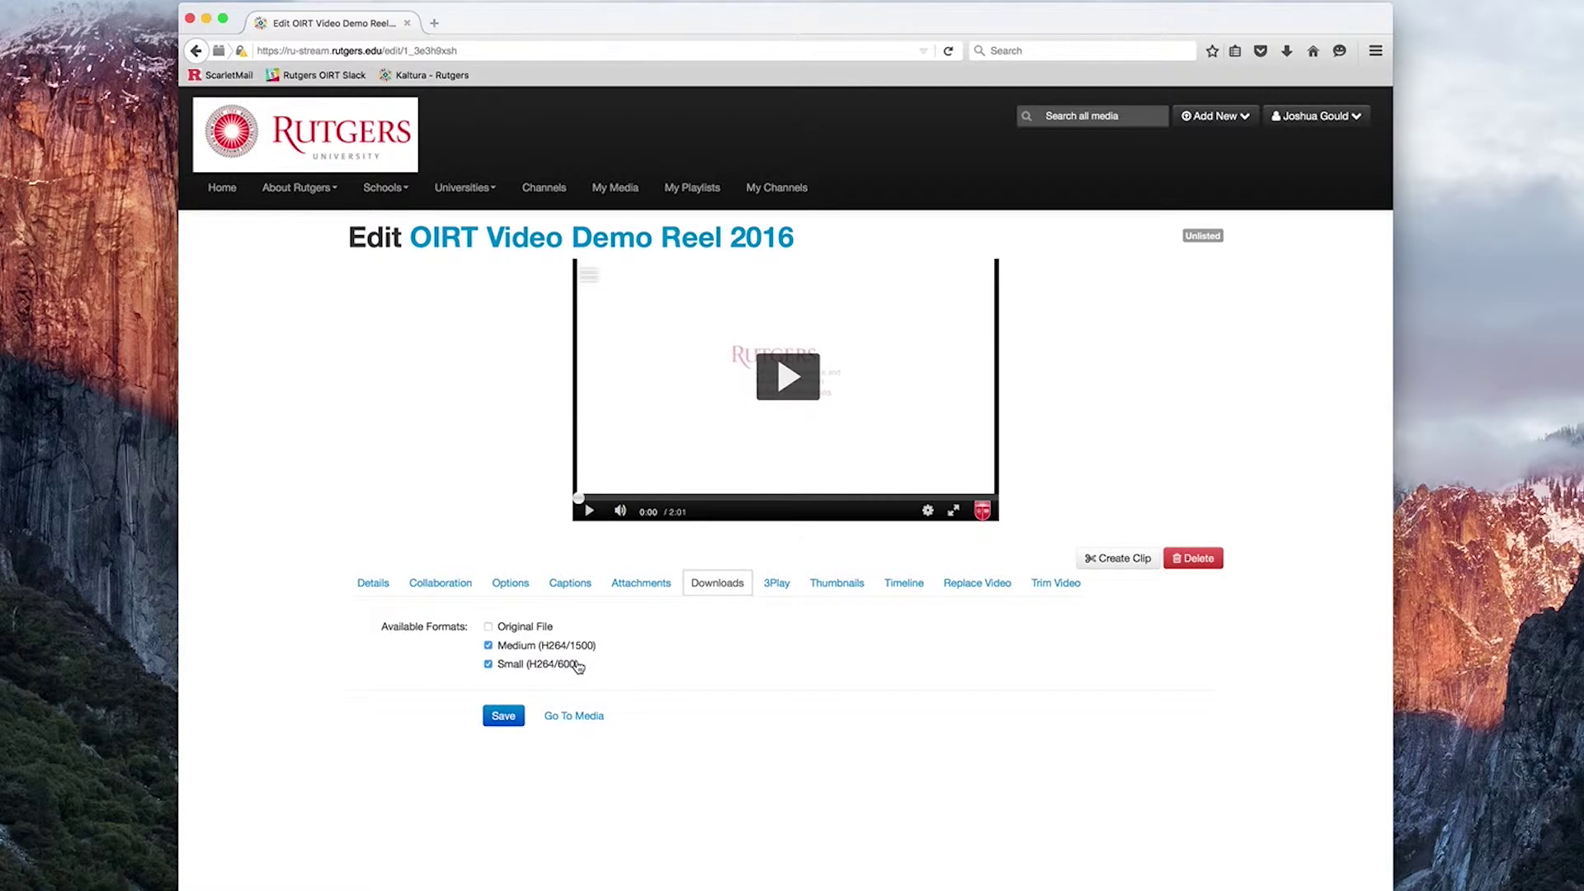
# - Open the 3Play captions request with Standard - 4 Business Days turnaround preselected
pyautogui.click(777, 583)
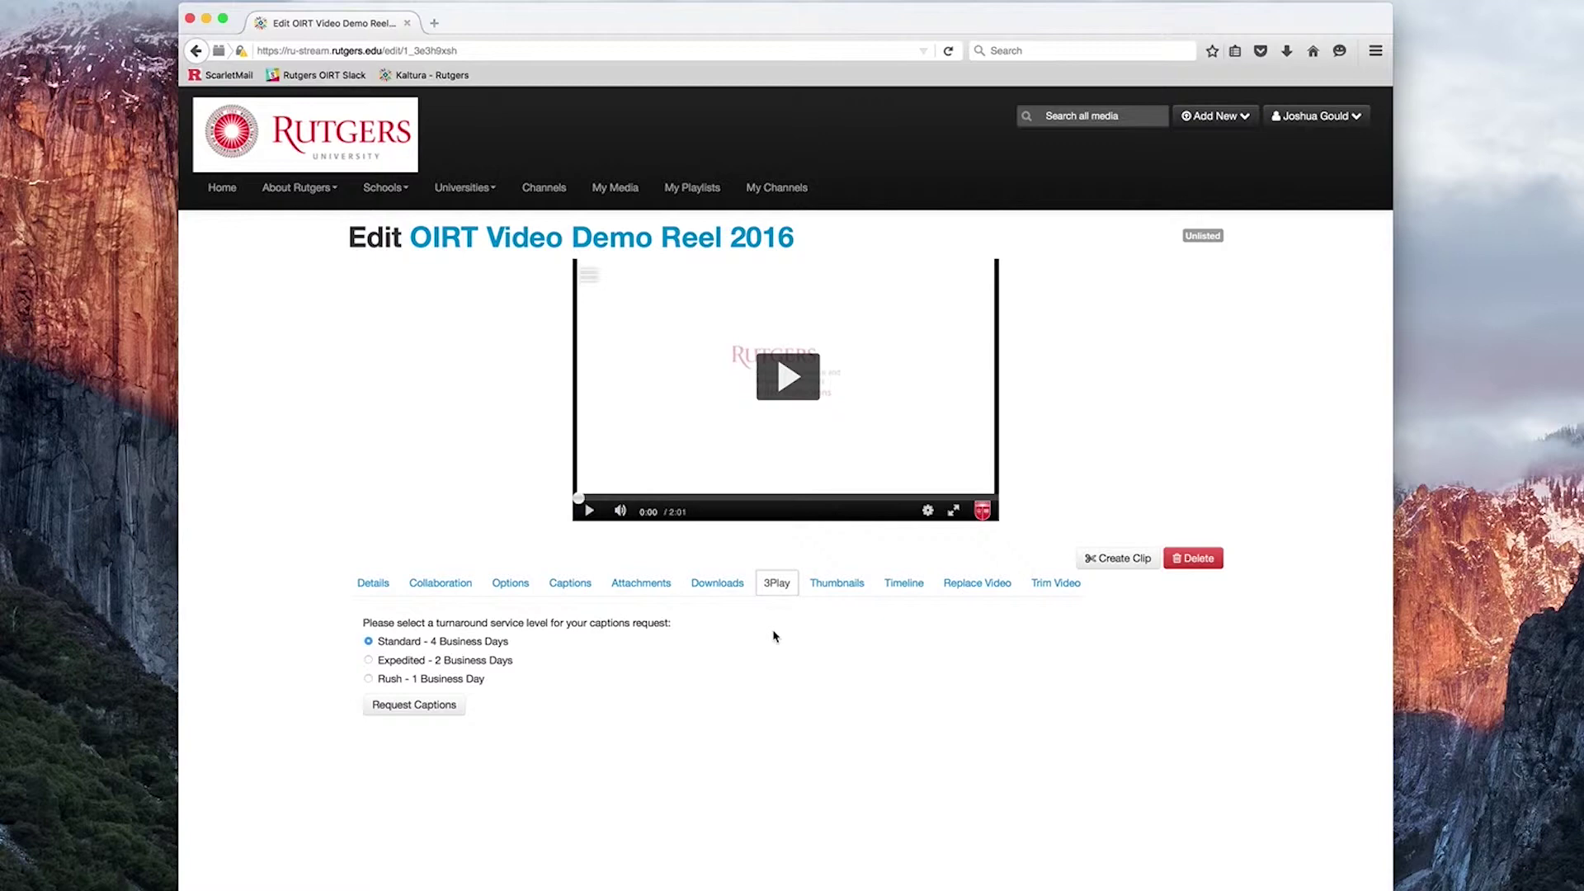
# - Show the Demo Reel's Thumbnails section with its 1920 x 1080 default thumbnail
pyautogui.click(833, 583)
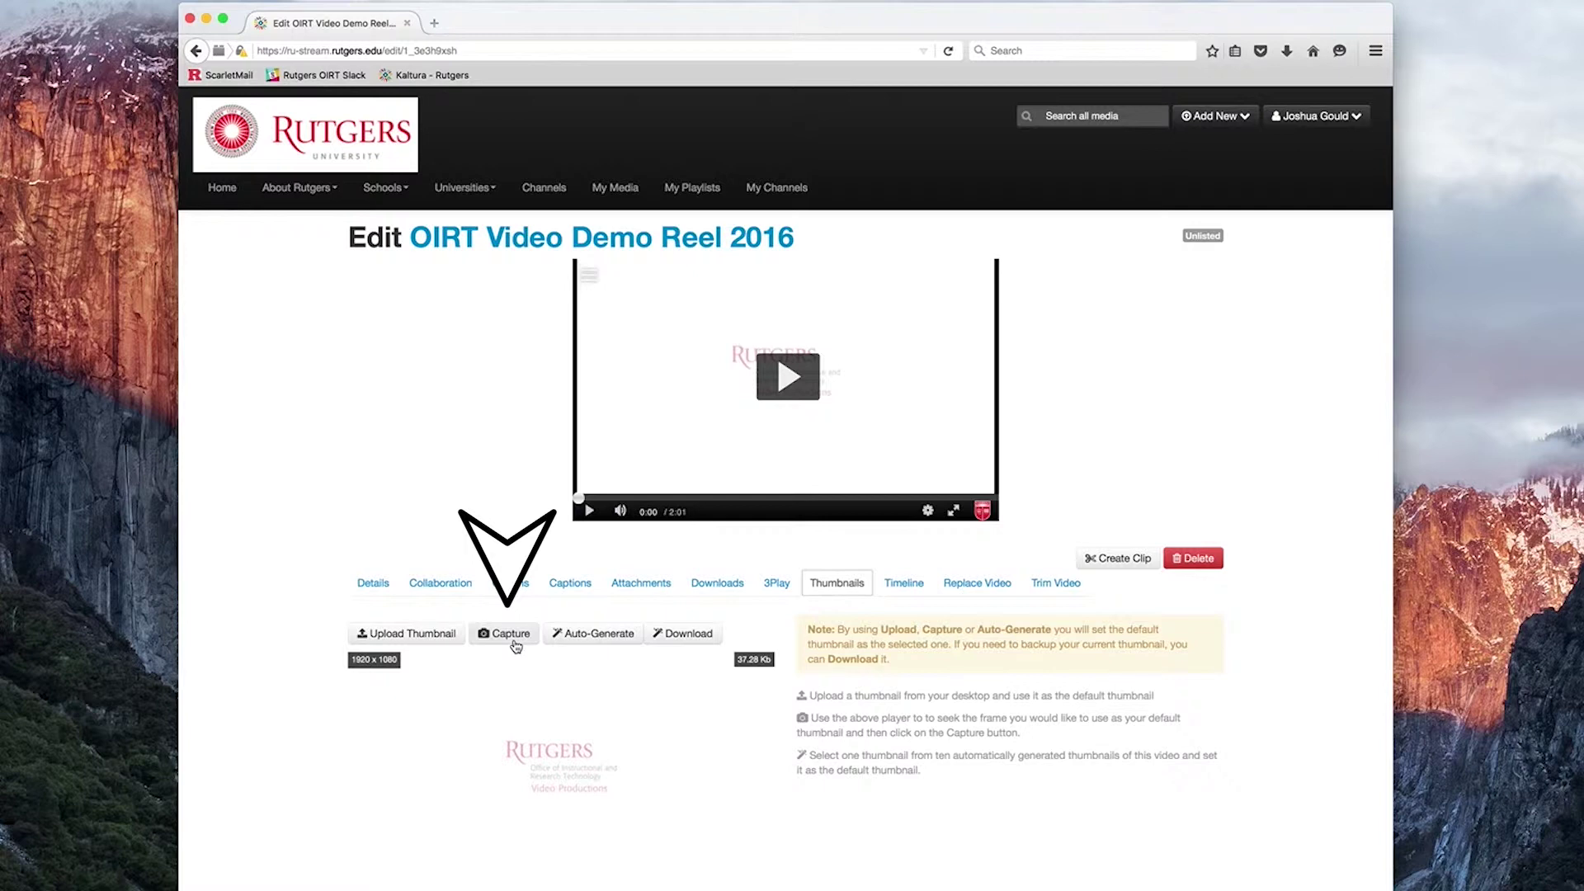
pyautogui.click(565, 641)
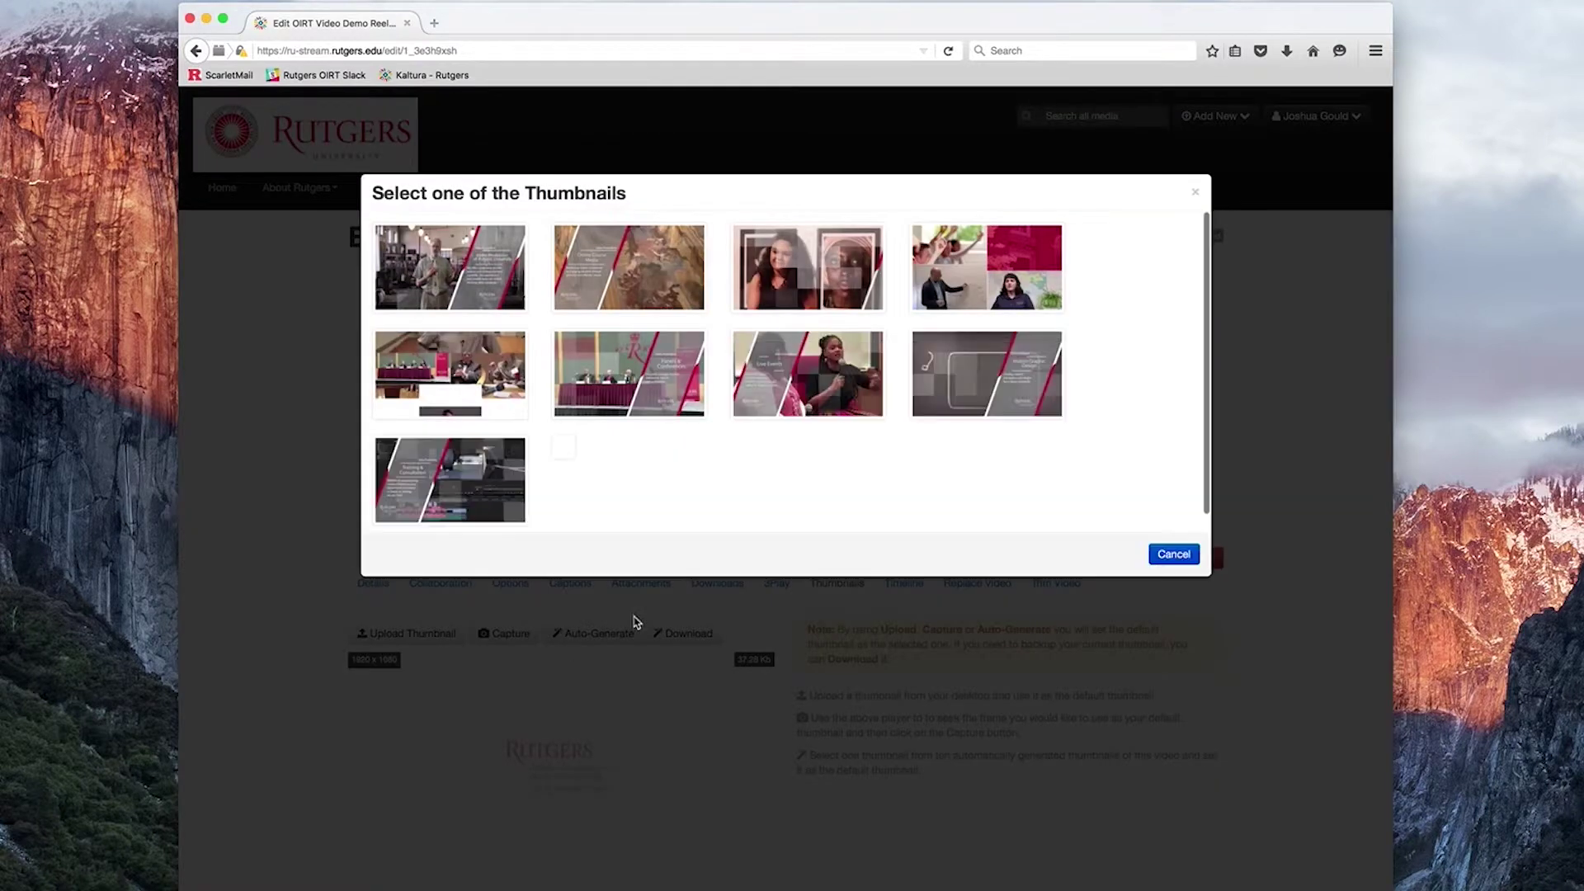
pyautogui.click(1175, 554)
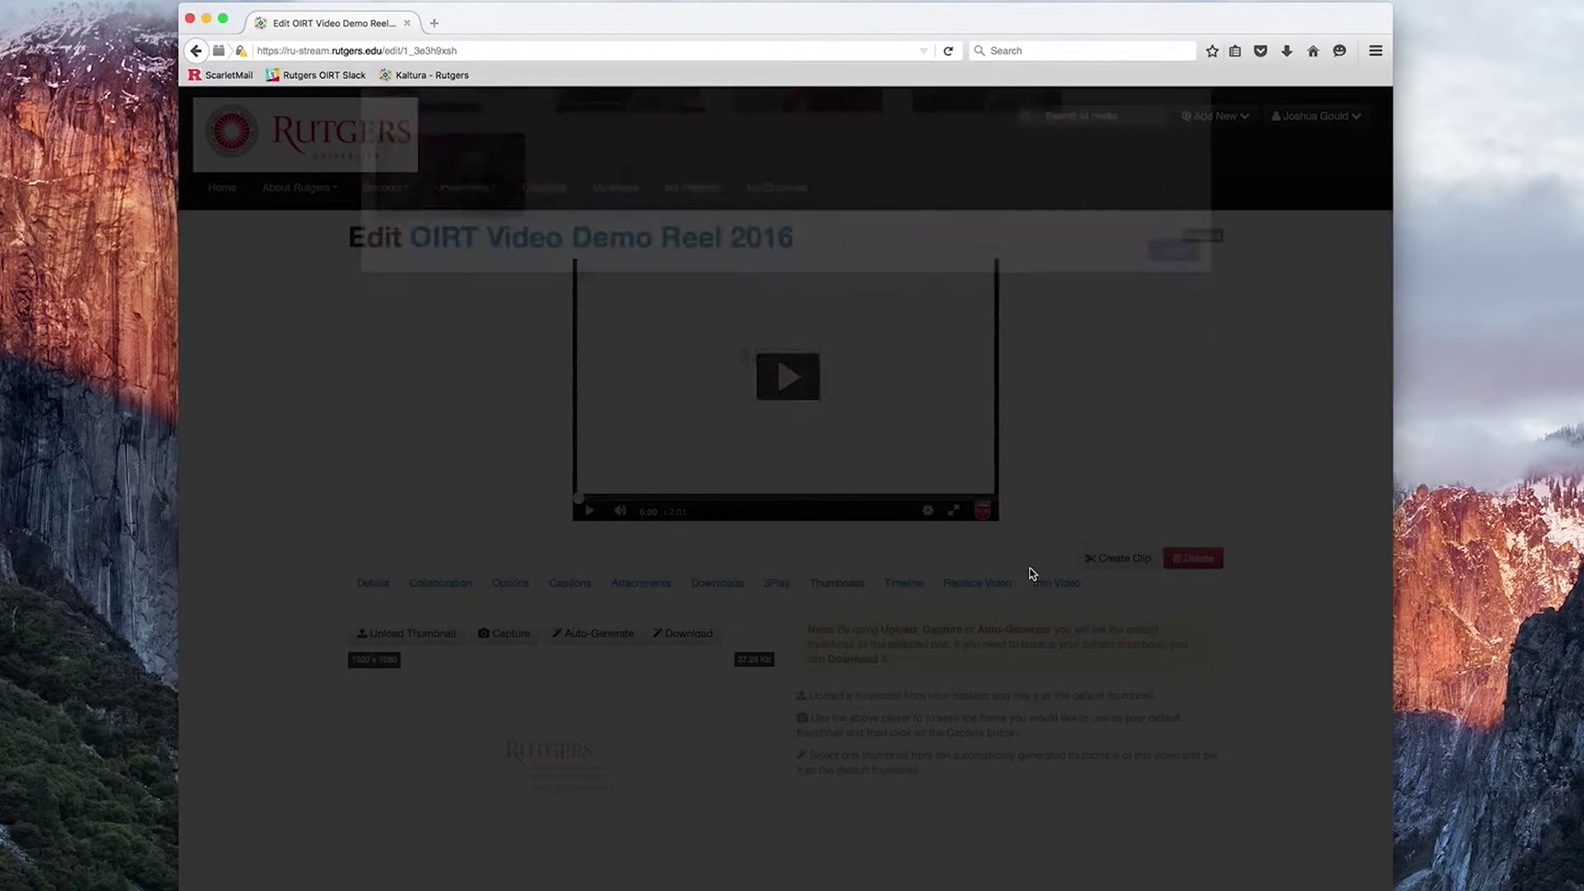
pyautogui.click(895, 587)
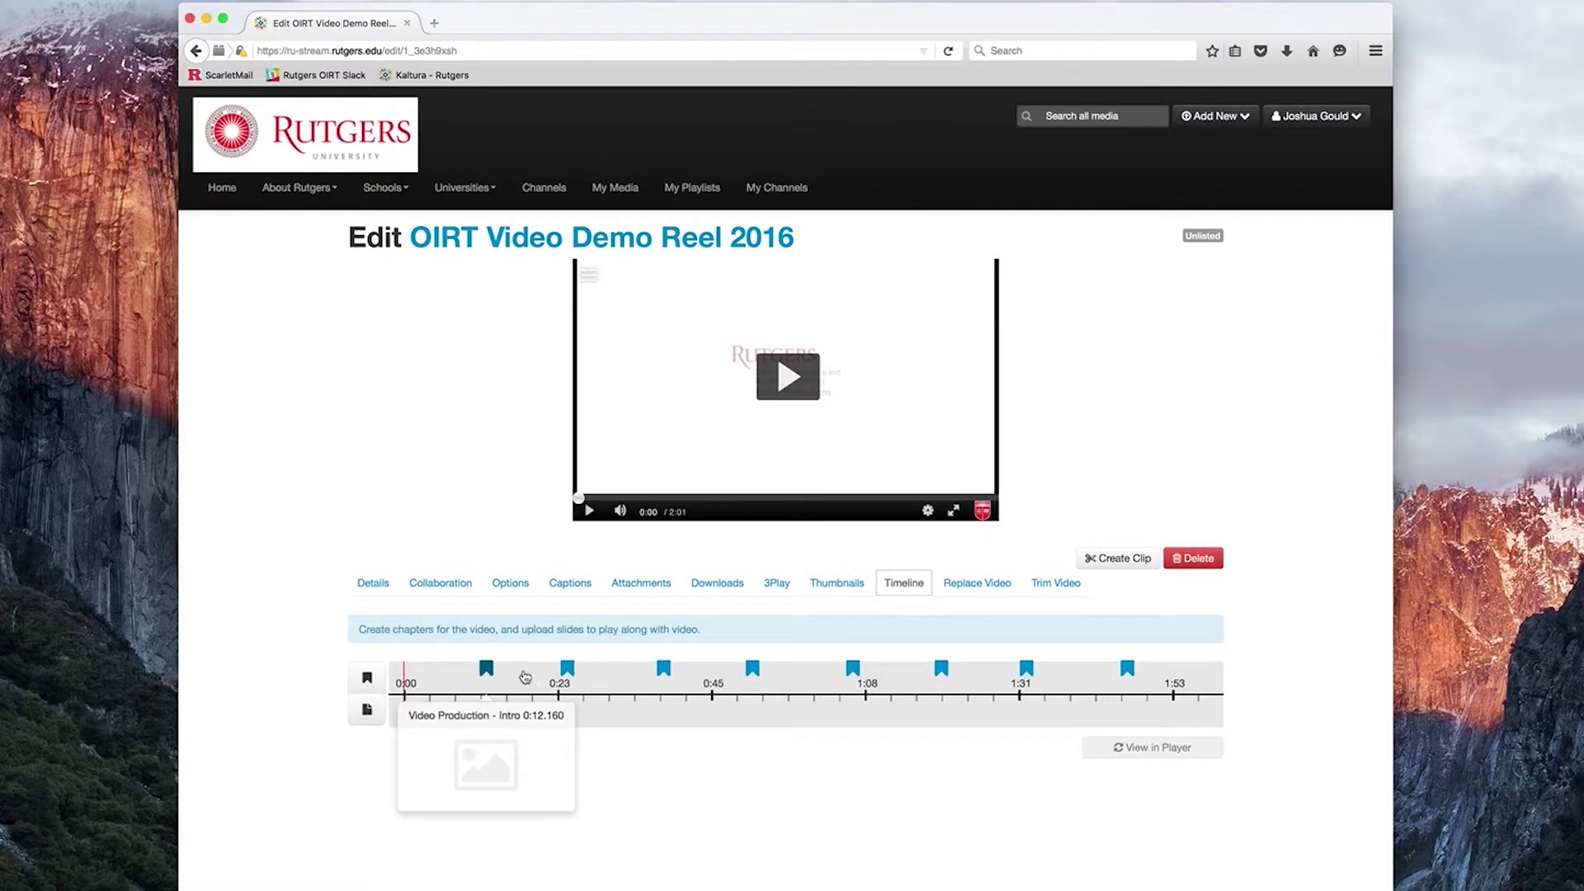
# - Leave the edit page for the OIRT Video Demo Reel 2016 public media page
pyautogui.moveTo(567, 675)
pyautogui.moveTo(676, 674)
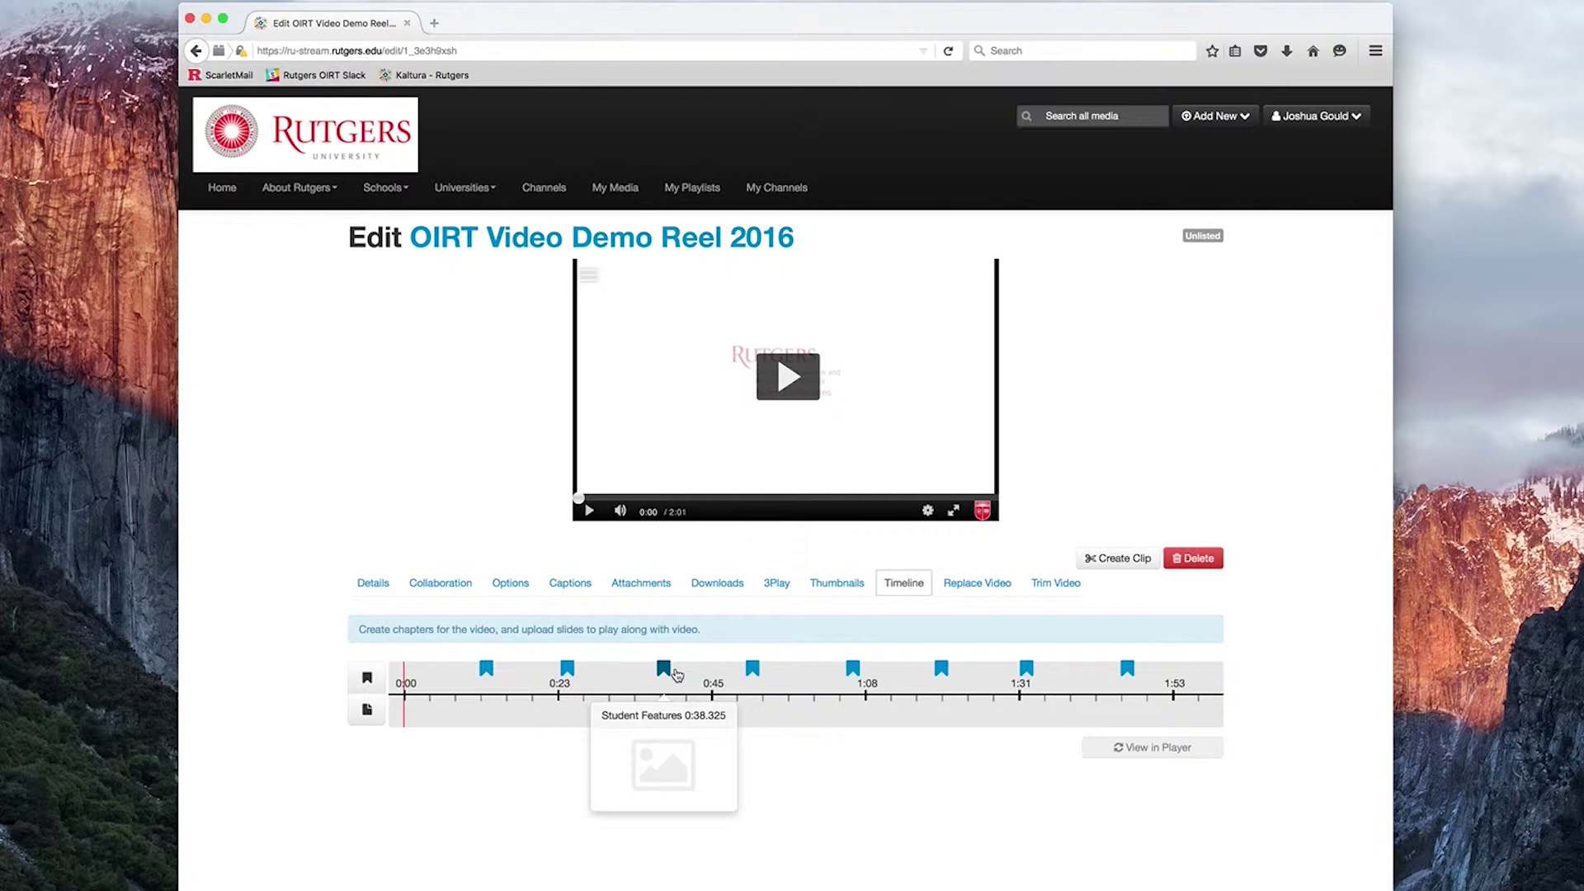
pyautogui.click(994, 582)
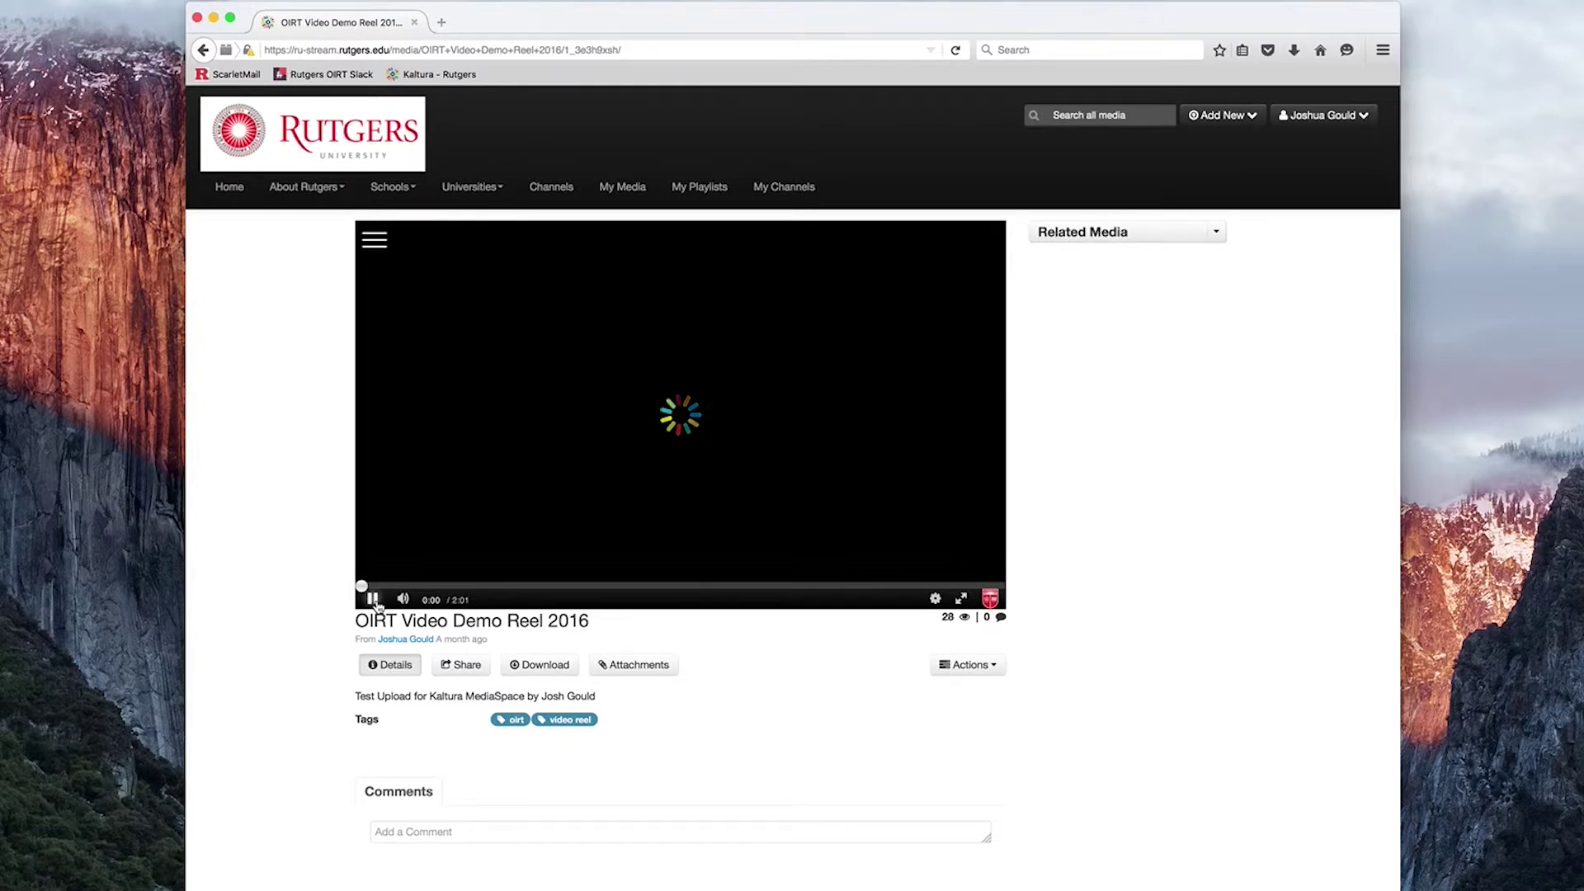
# - Pause the demo reel and bring up its Link to Media Page URL under Share
pyautogui.click(372, 599)
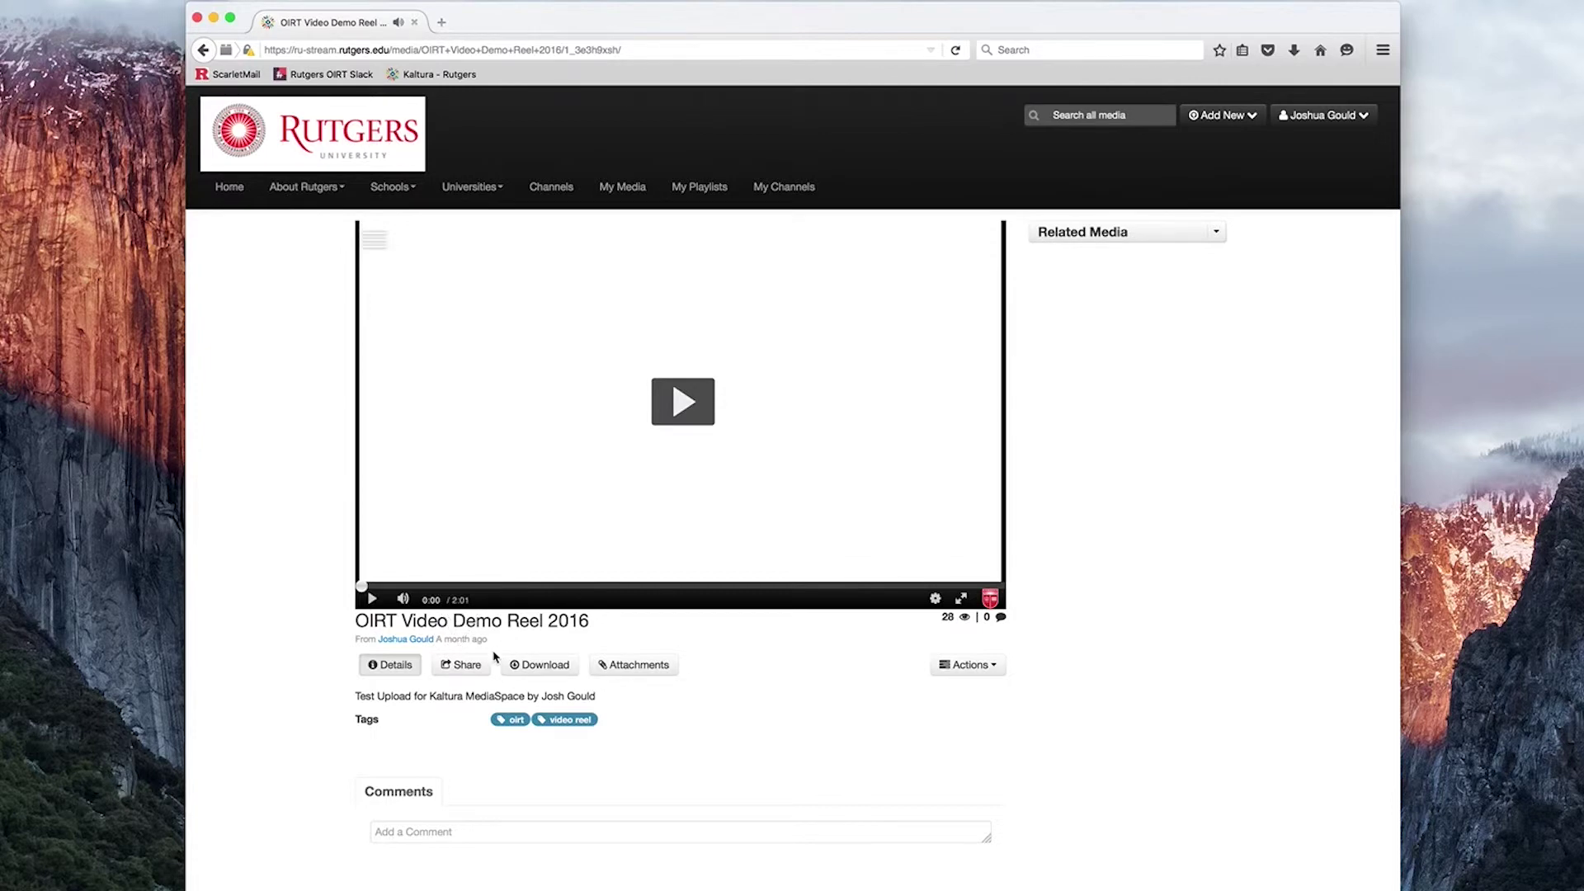
pyautogui.click(476, 677)
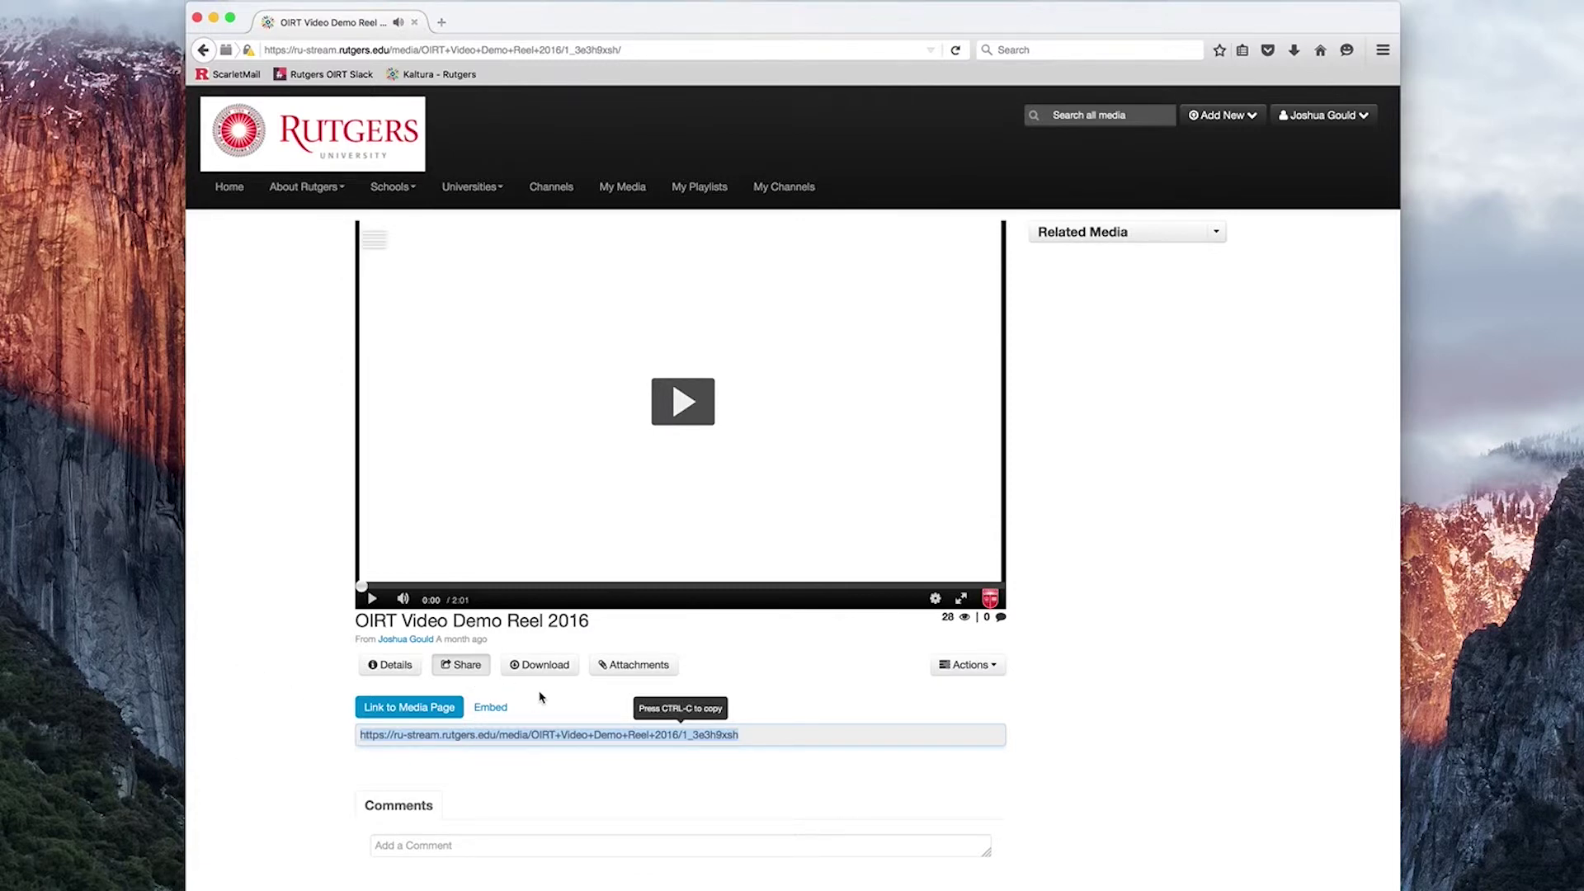
# - Generate the iframe embed code using the Player w/download skin at 640x400 size
pyautogui.click(490, 707)
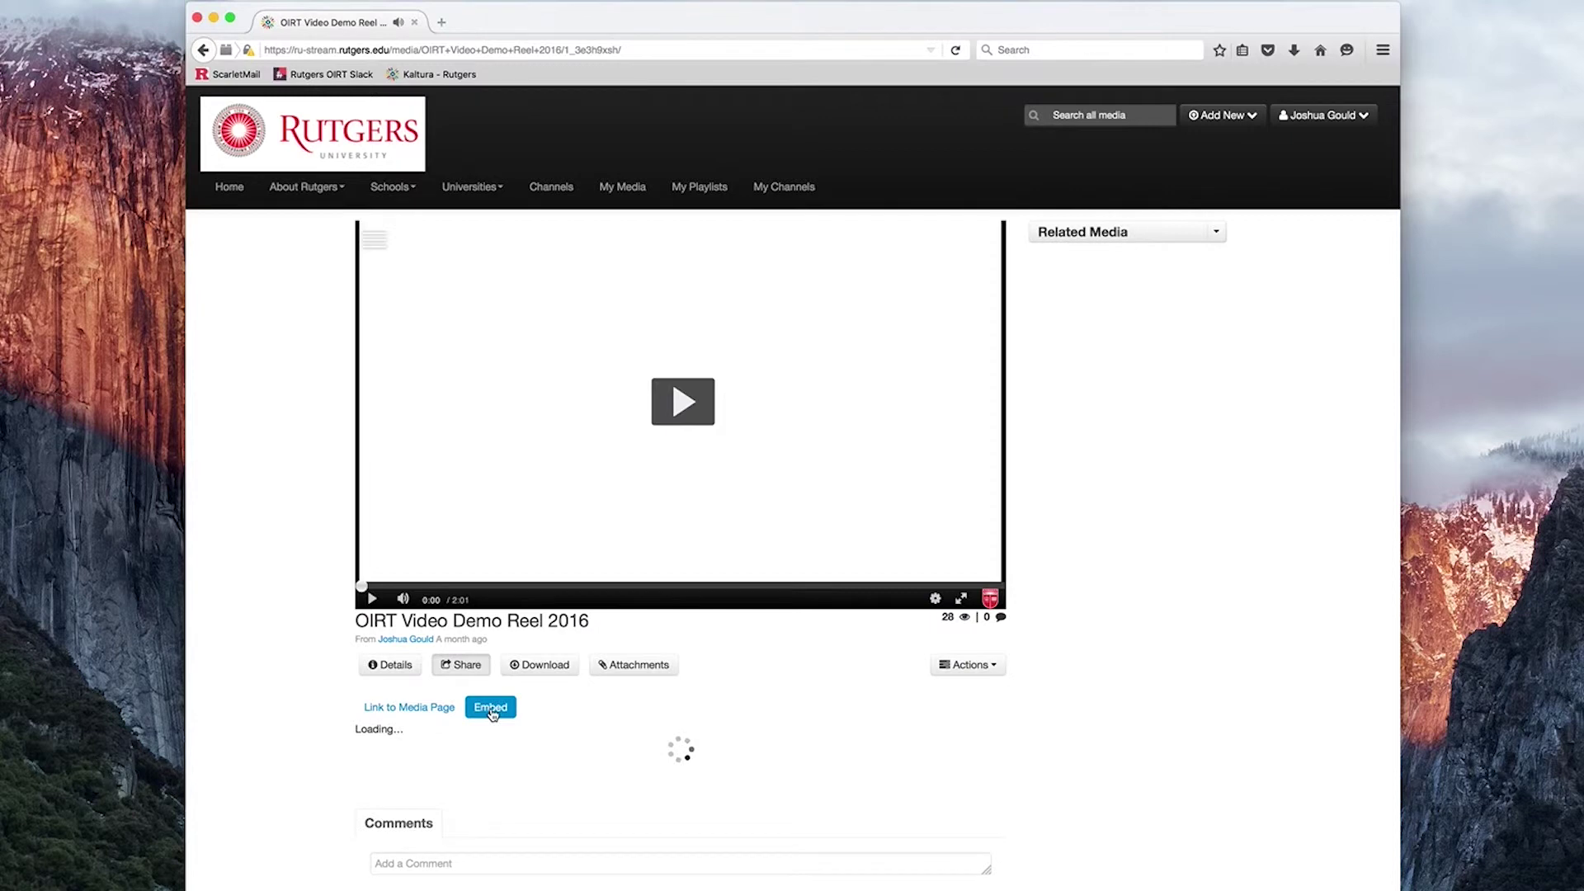
pyautogui.scroll(-4, 566, 702)
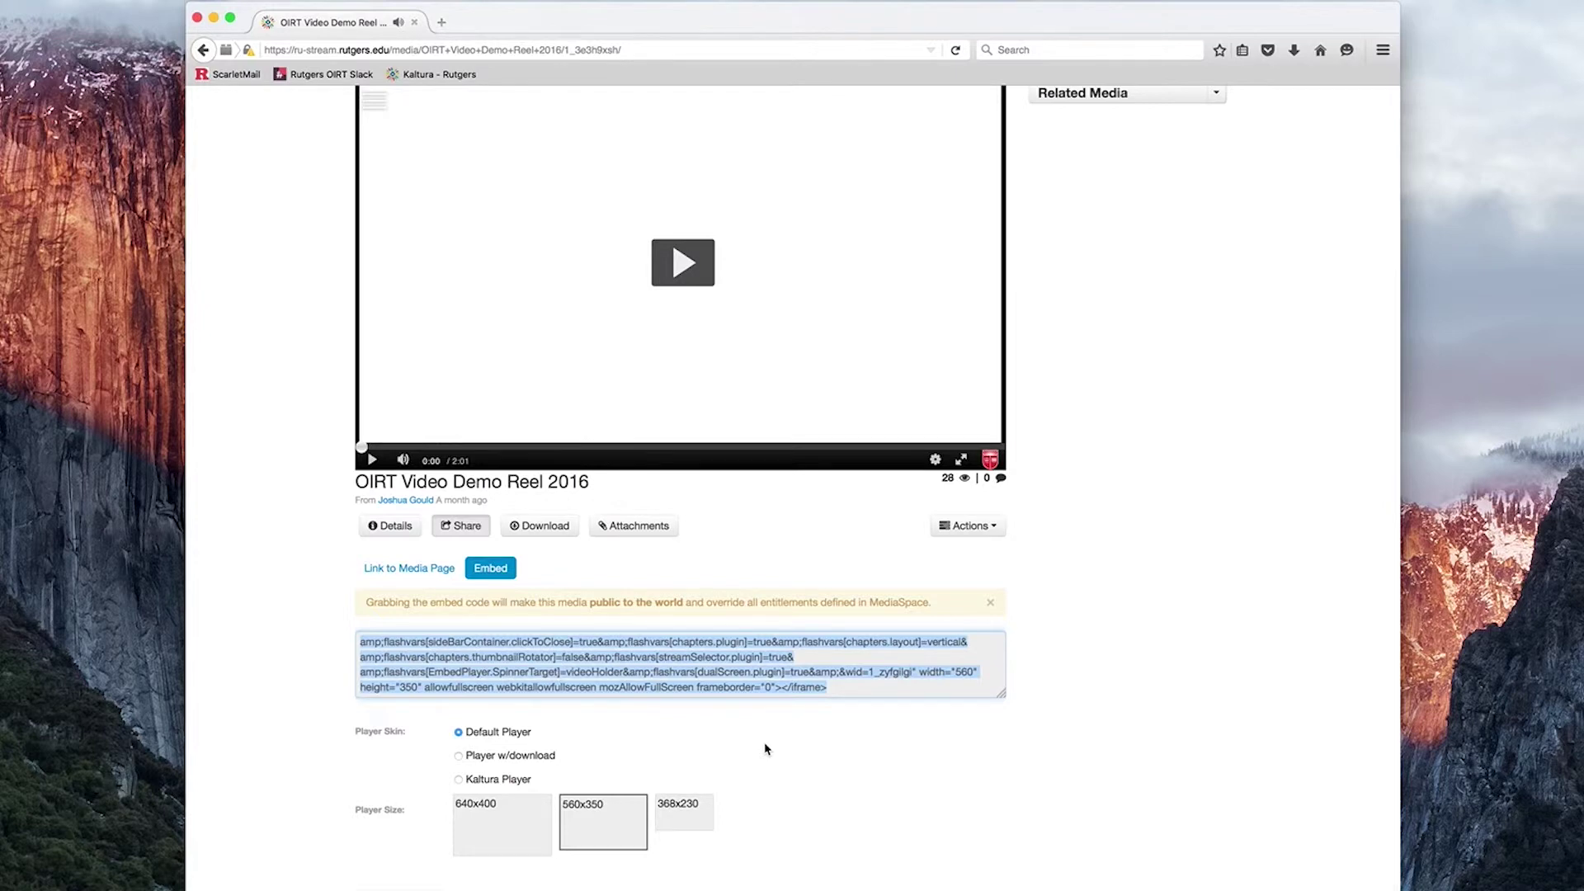
pyautogui.click(459, 756)
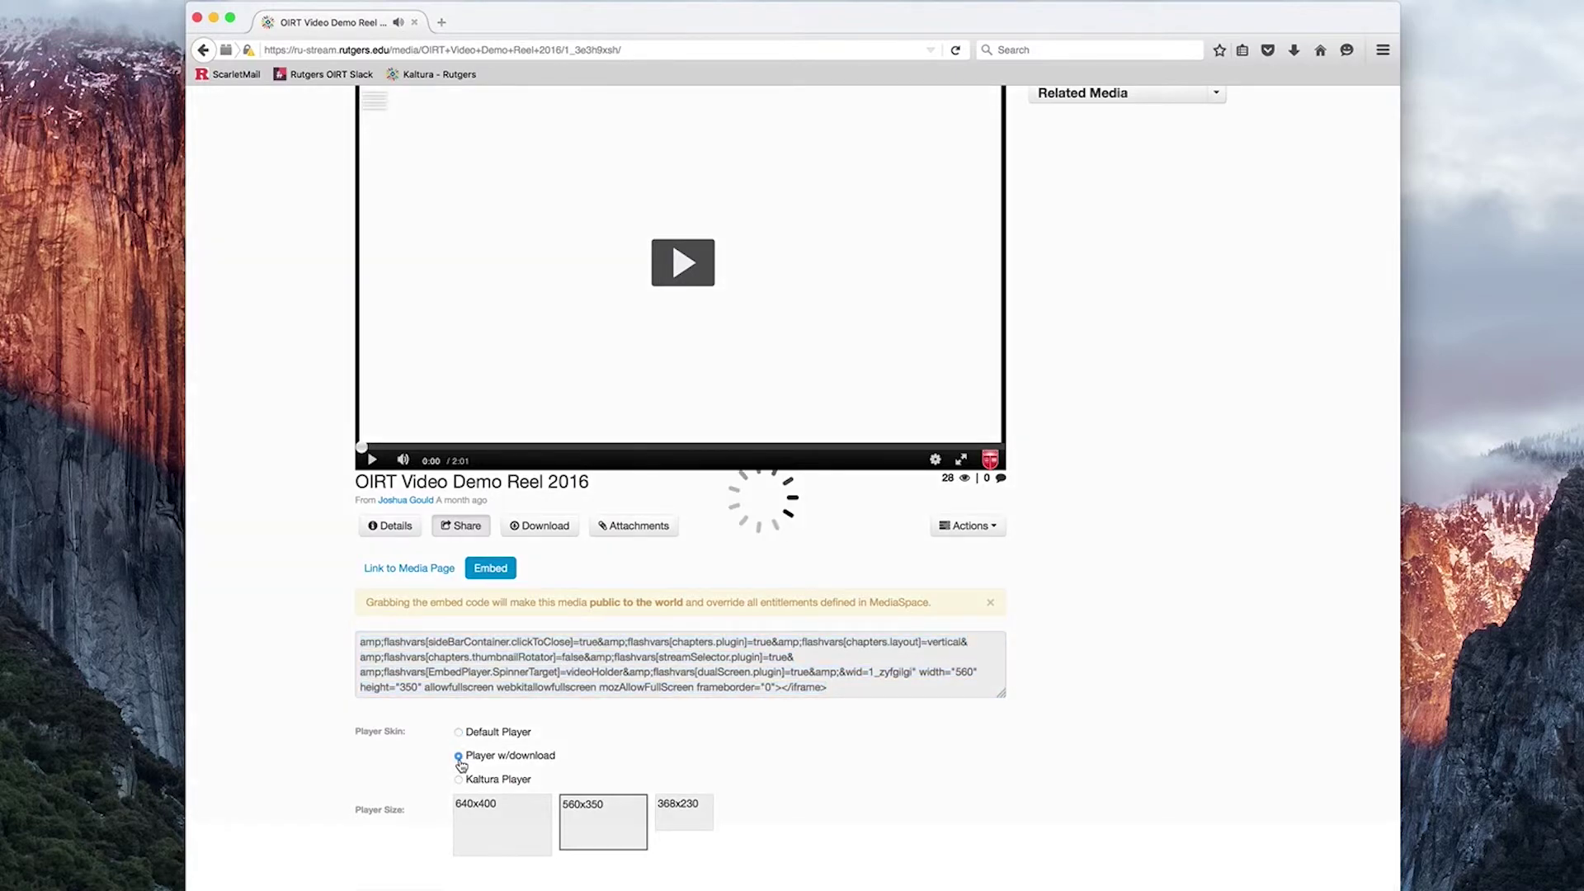
pyautogui.click(536, 826)
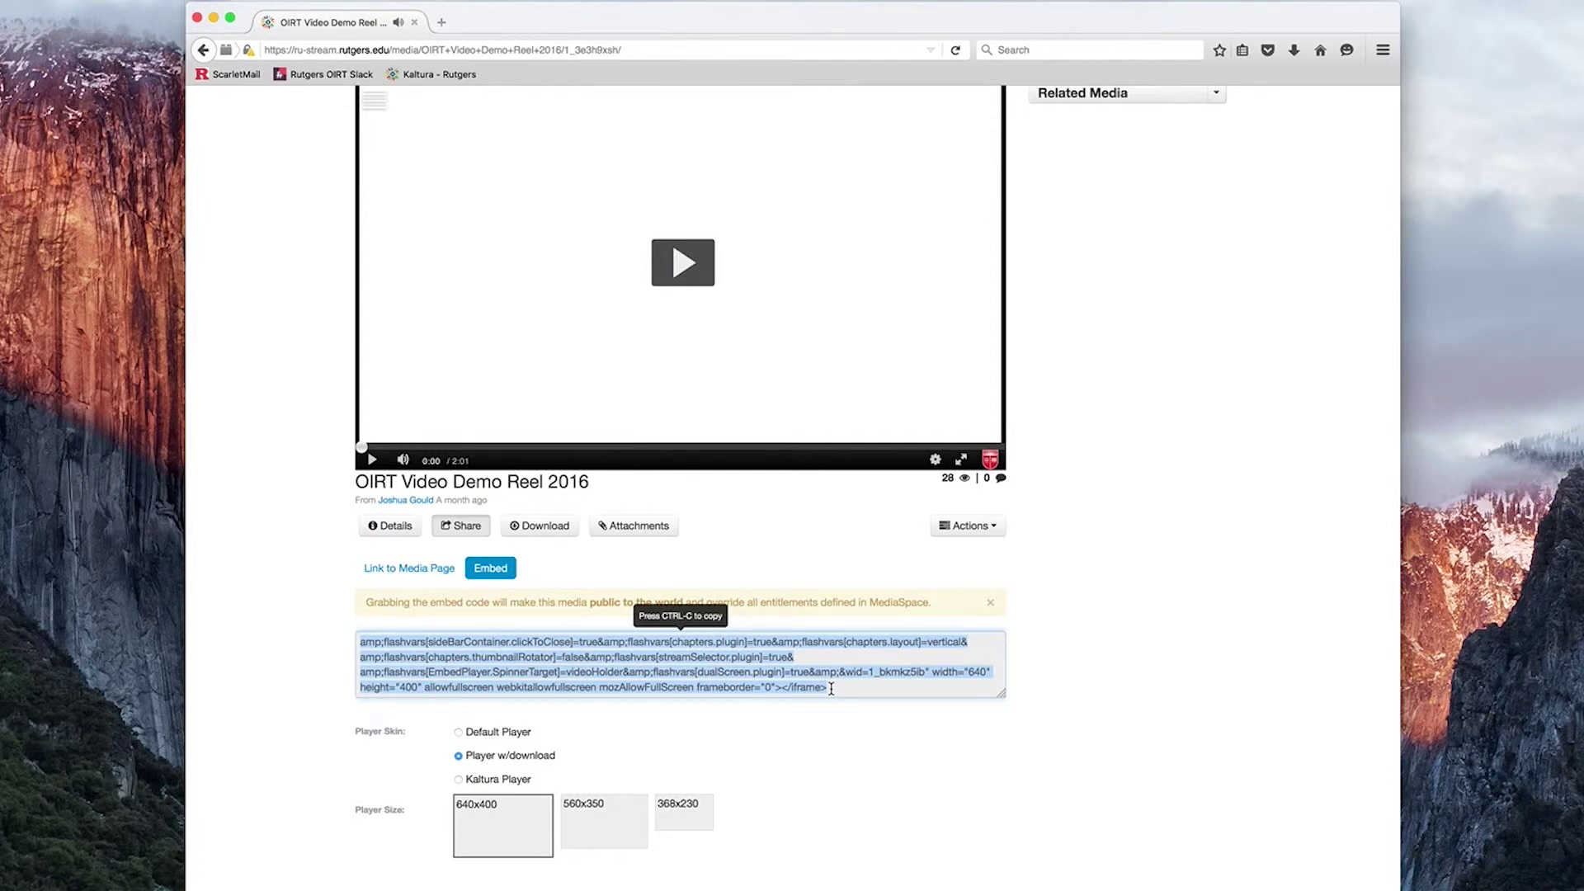
pyautogui.scroll(5, 830, 687)
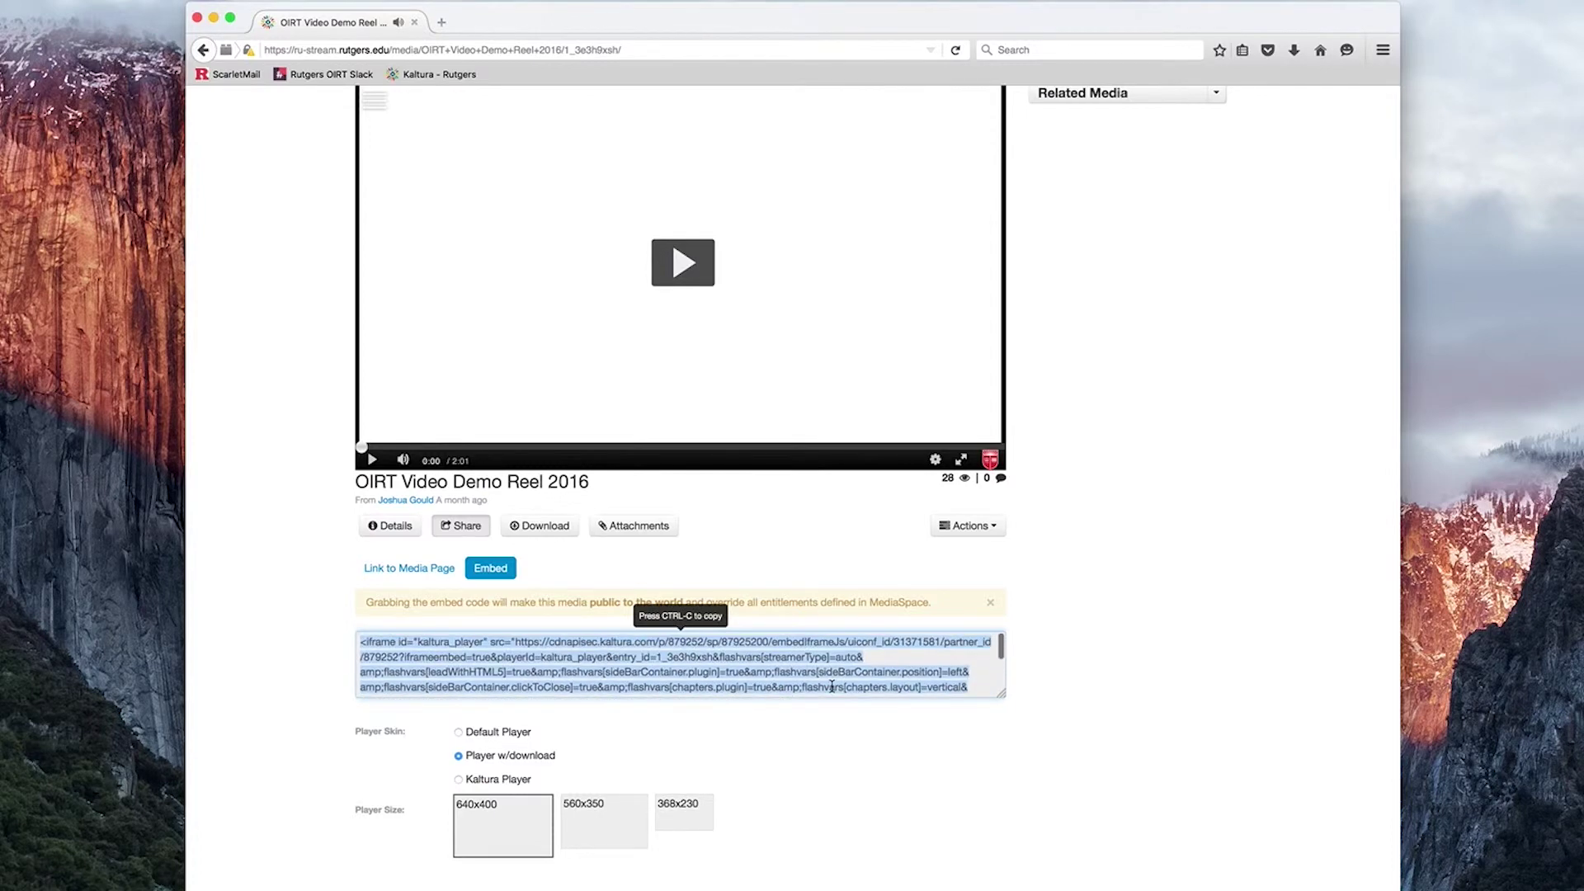
pyautogui.scroll(3, 790, 570)
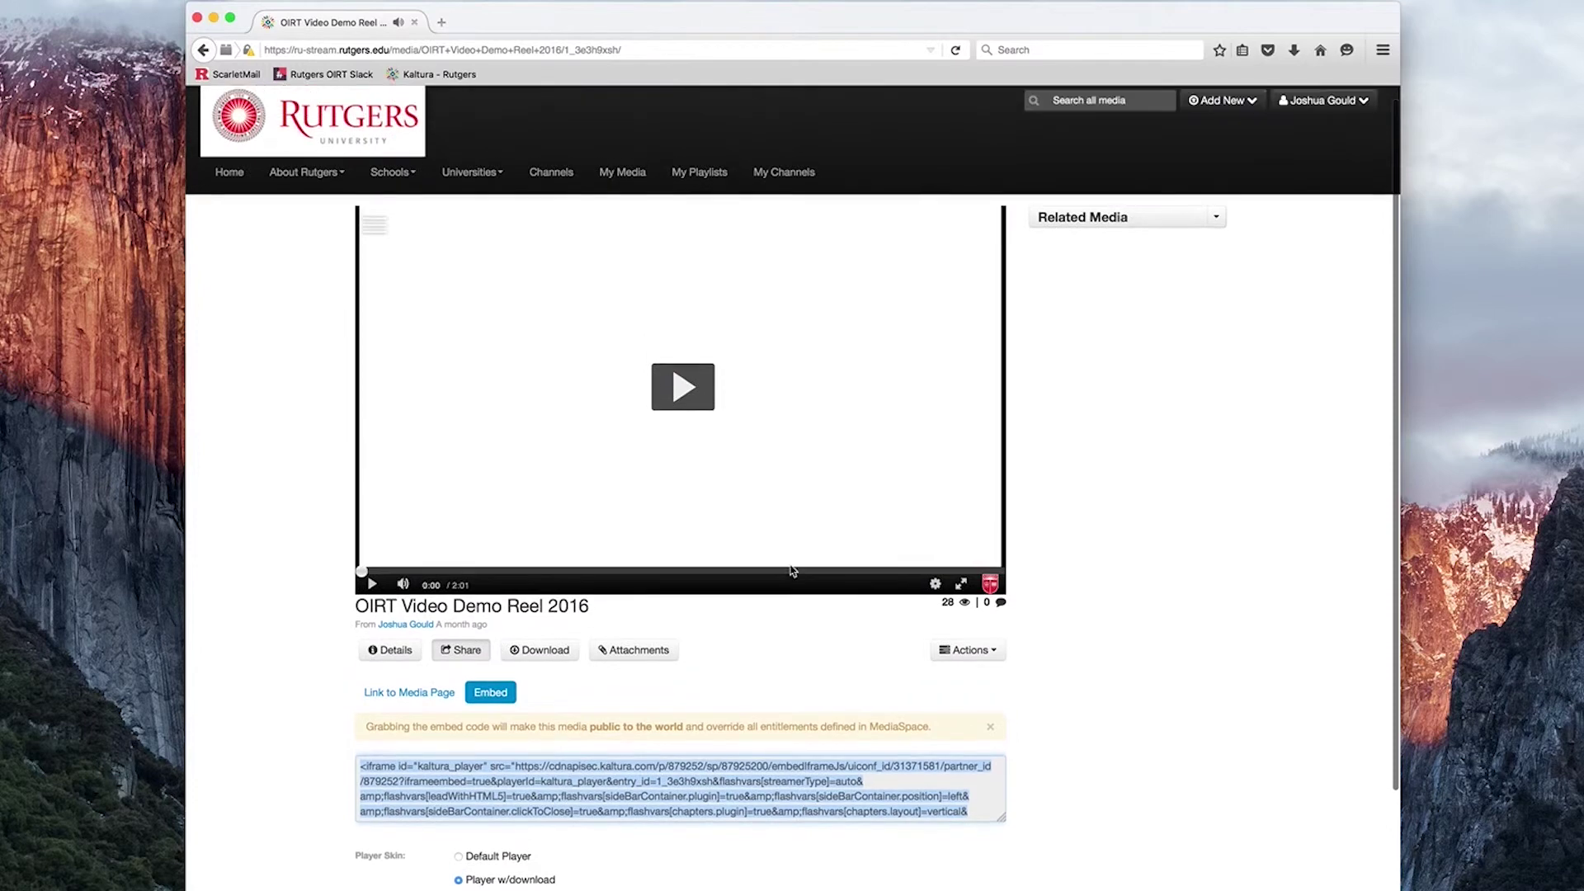